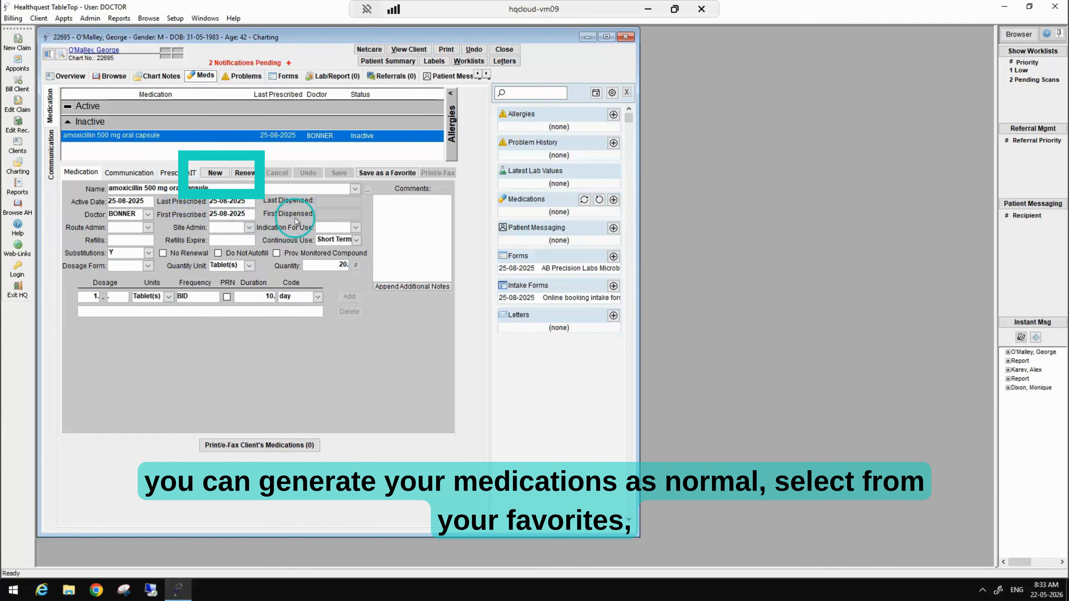
Add a new draft prescription from the favorites, CELEXA 20 MG - 1TAB QD 3MTH, and save it.
click(215, 172)
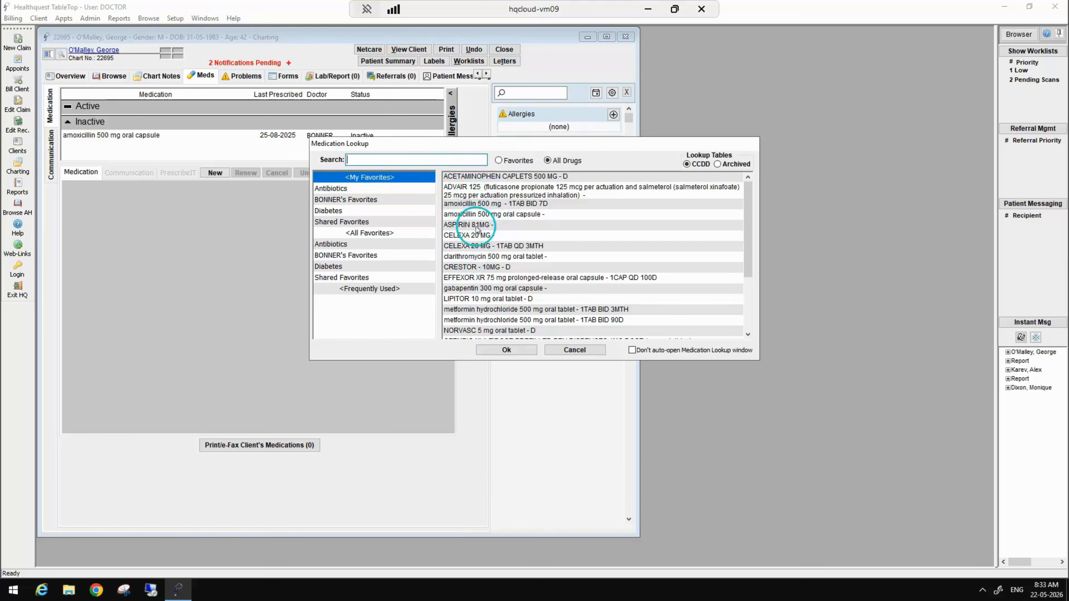
double_click(478, 246)
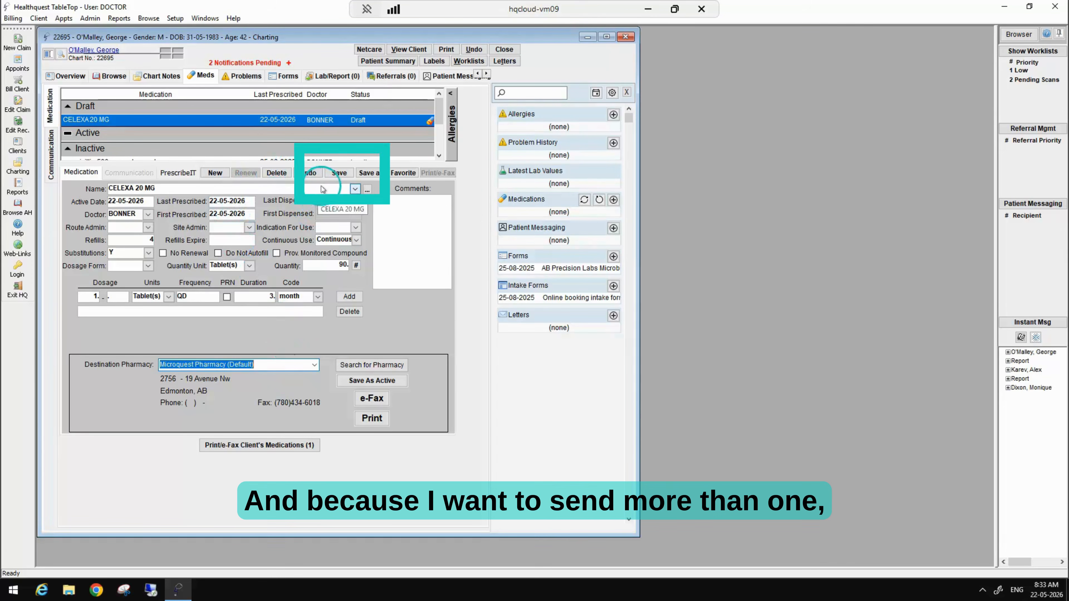
click(334, 176)
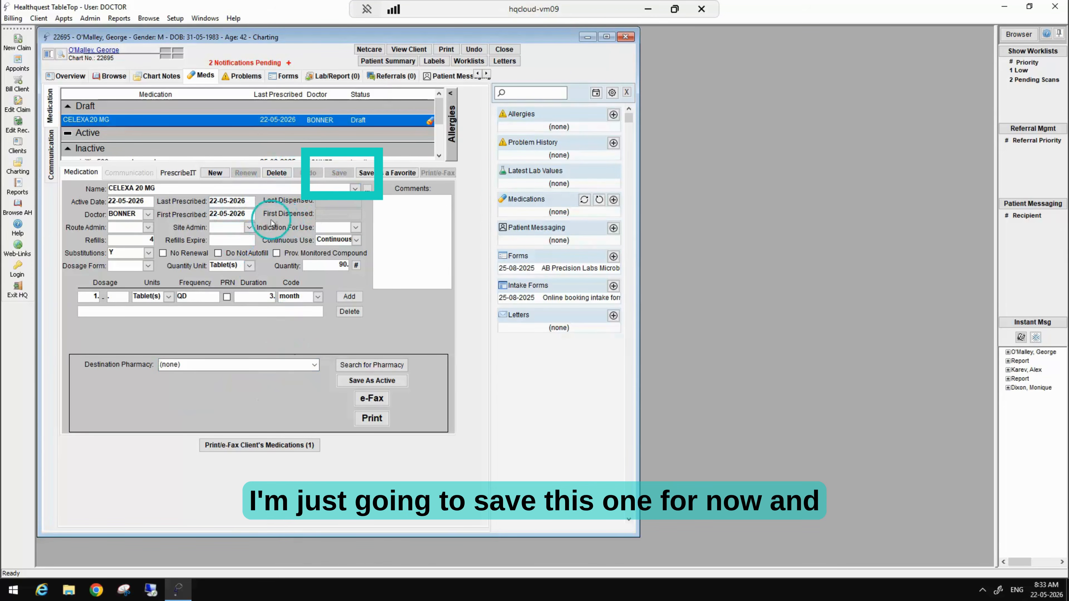
Add a second draft prescription from the favorites, amoxicillin 500 mg - 1TAB BID 7D, and save it.
click(214, 172)
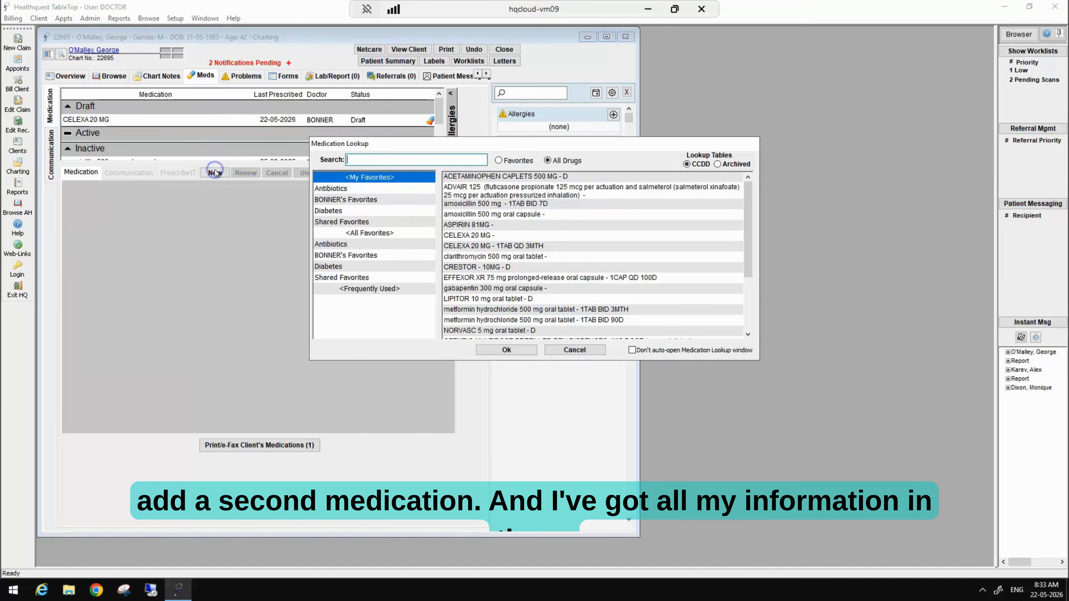
double_click(480, 204)
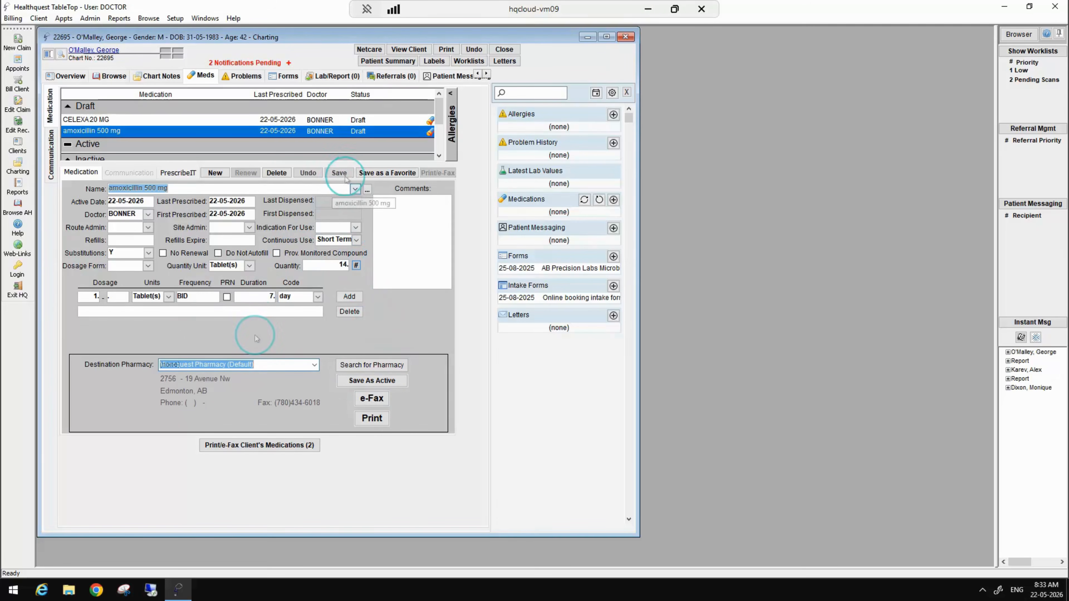
click(343, 173)
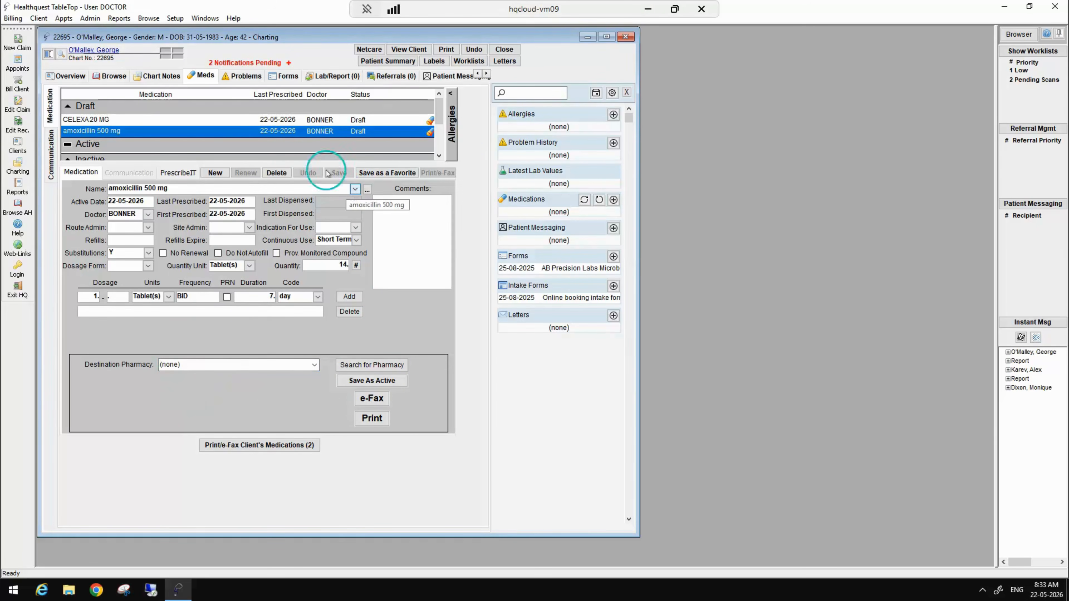
Start an e-fax of both draft medications together and choose the patient-related Microquest Pharmacy as the recipient.
ctrl+click(198, 122)
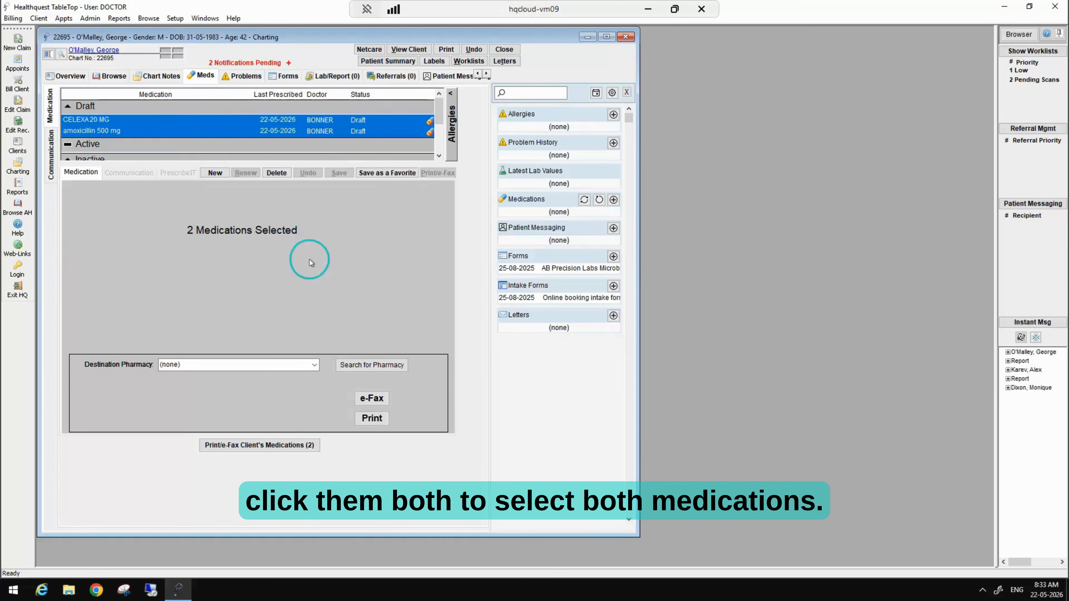
click(386, 397)
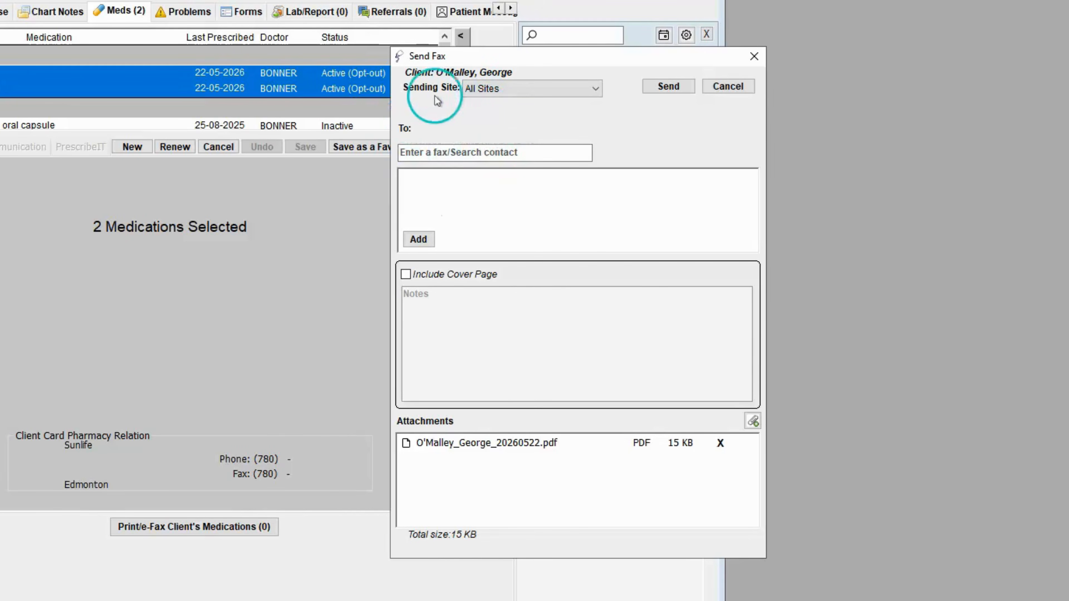
click(472, 155)
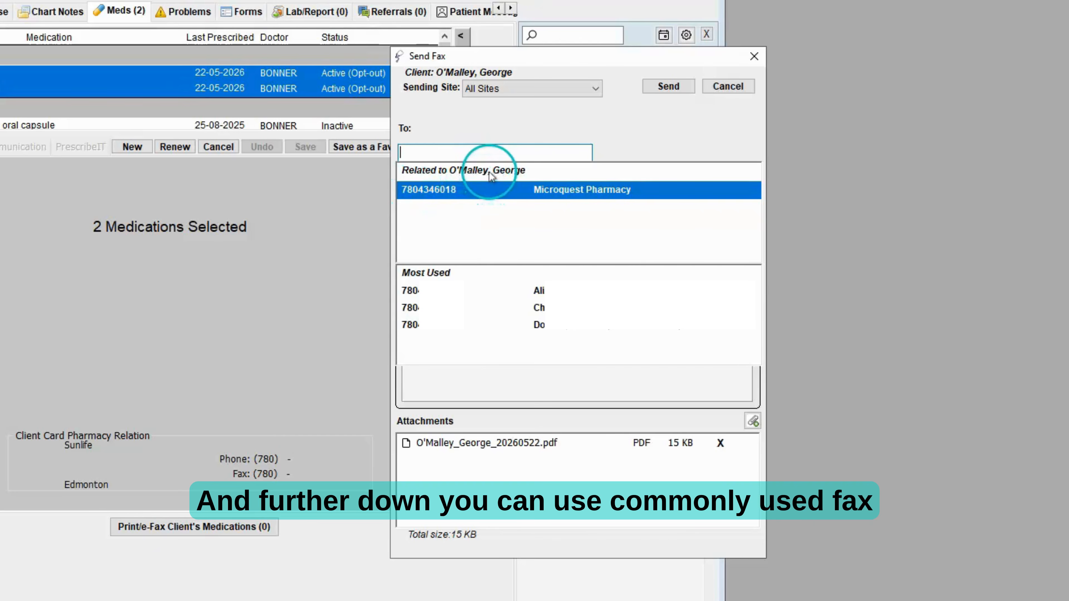
click(484, 291)
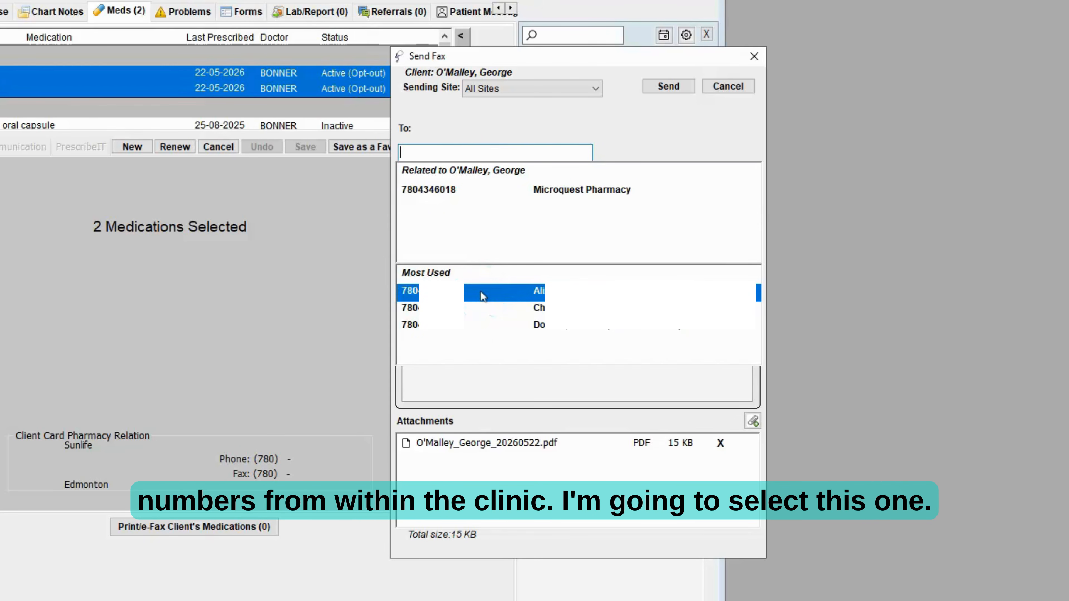
click(432, 191)
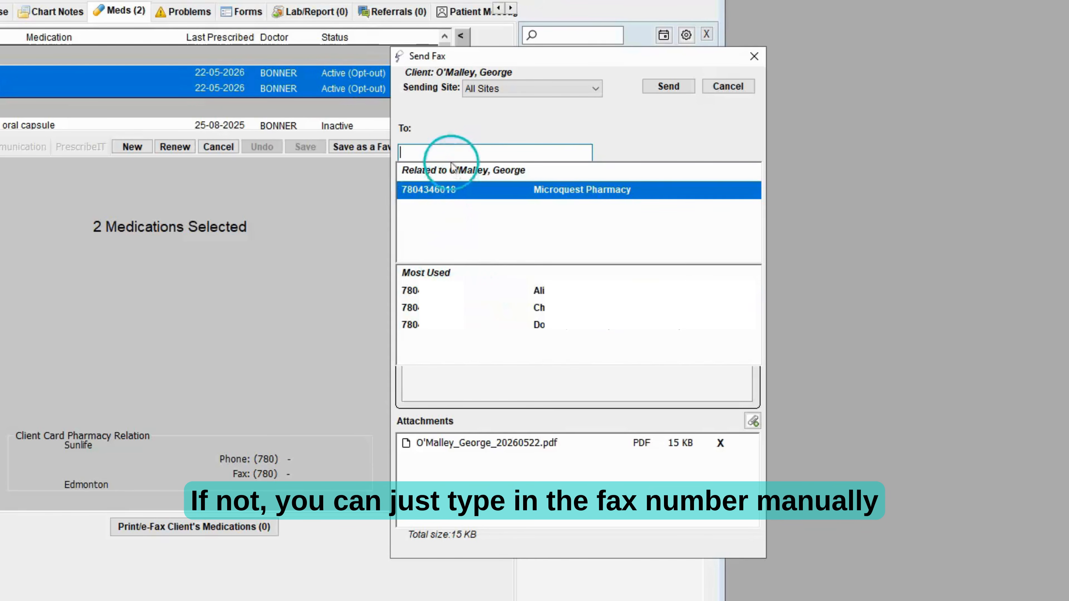
double_click(430, 191)
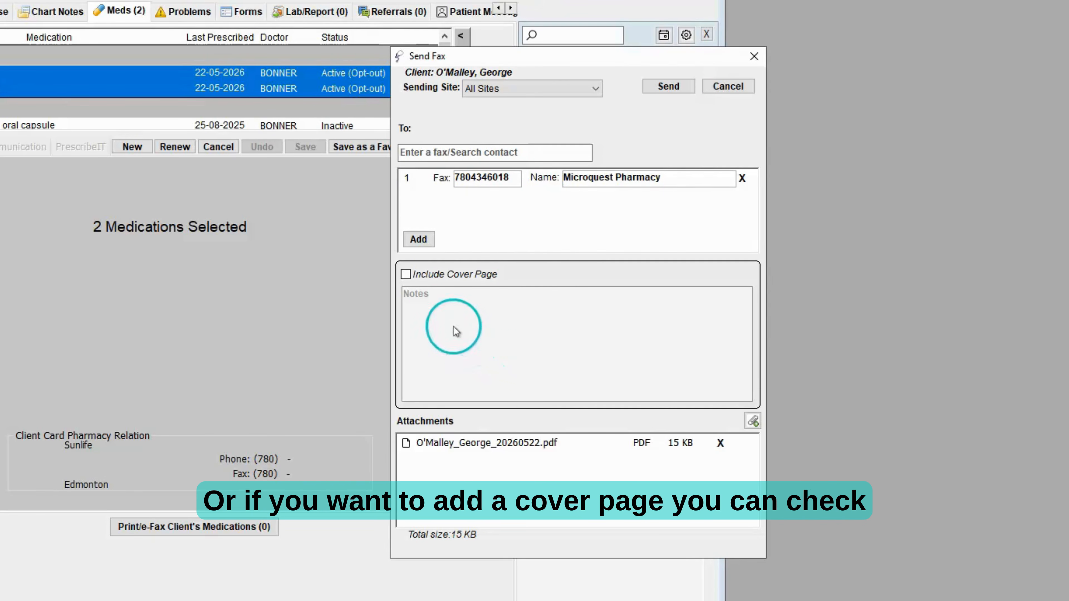
Include a cover page, fill its notes with the disclaimer from the "faxcover" autocomplete, and send the fax.
click(406, 275)
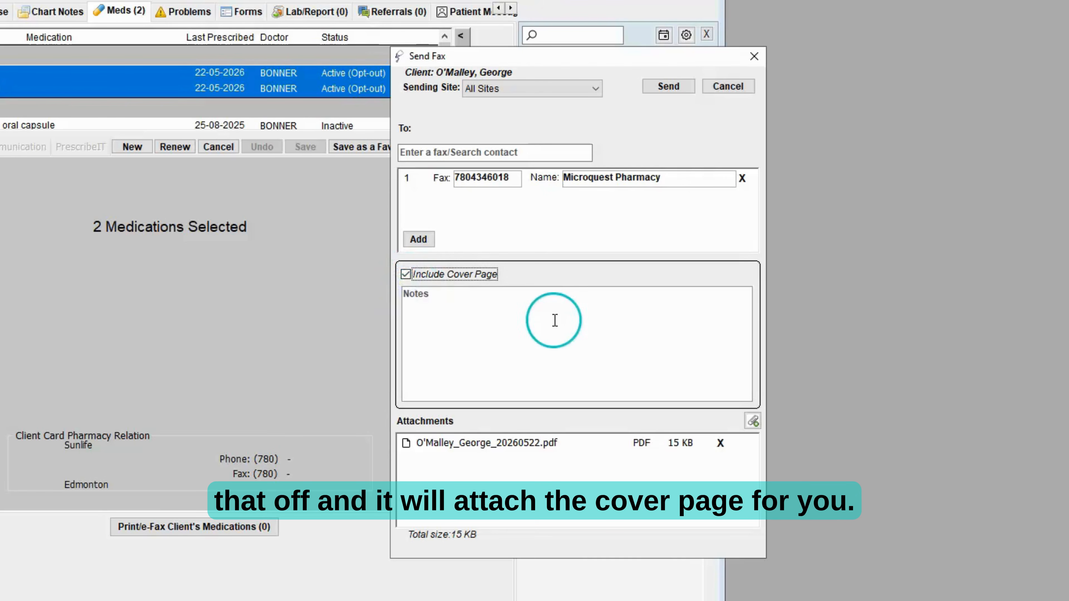
click(476, 314)
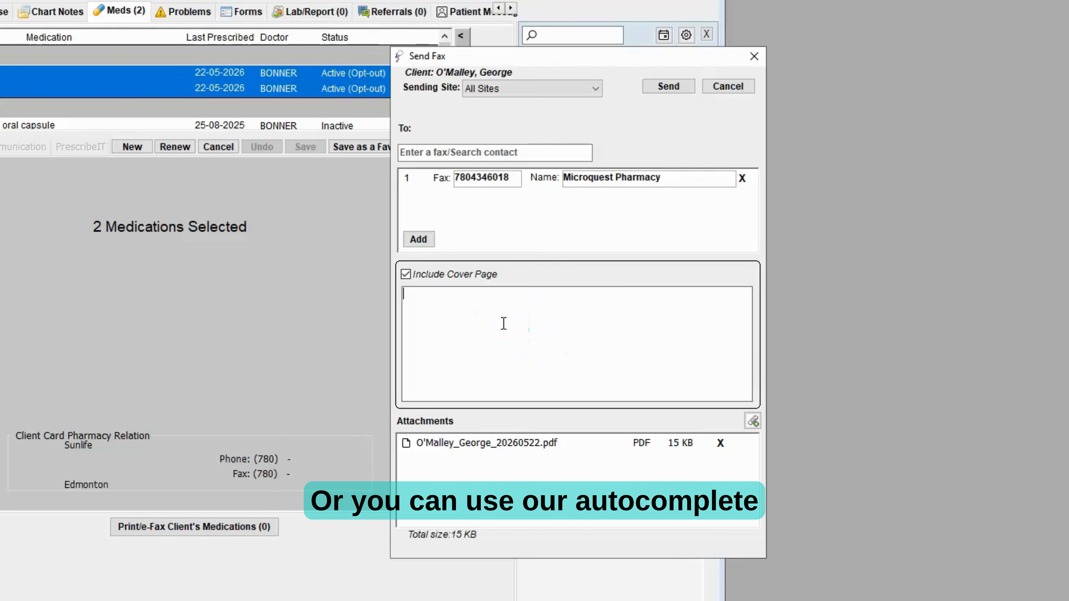
text(faxcover)
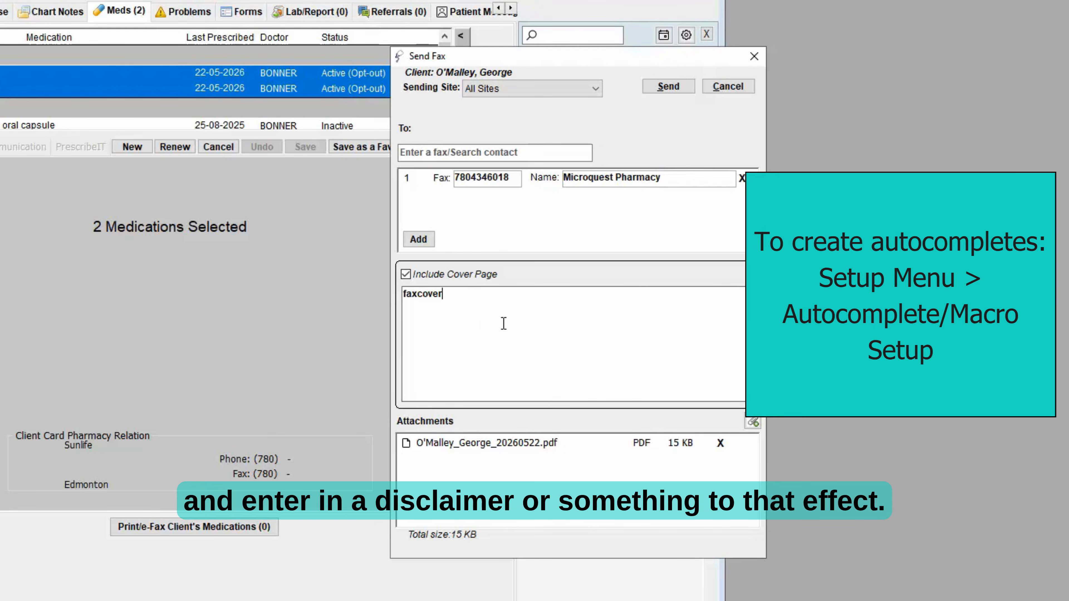
key(space)
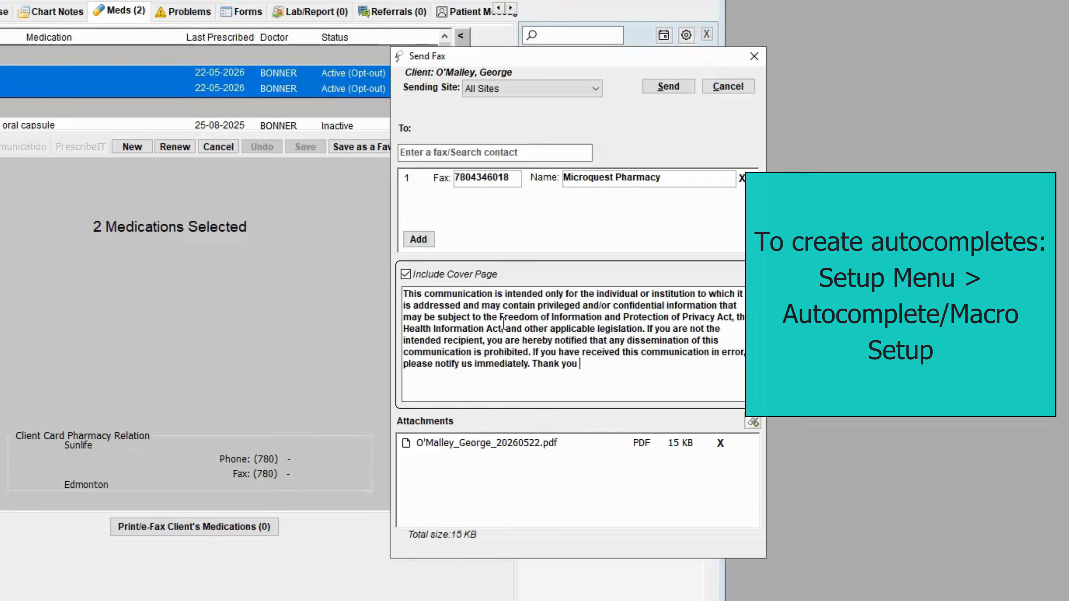
click(668, 91)
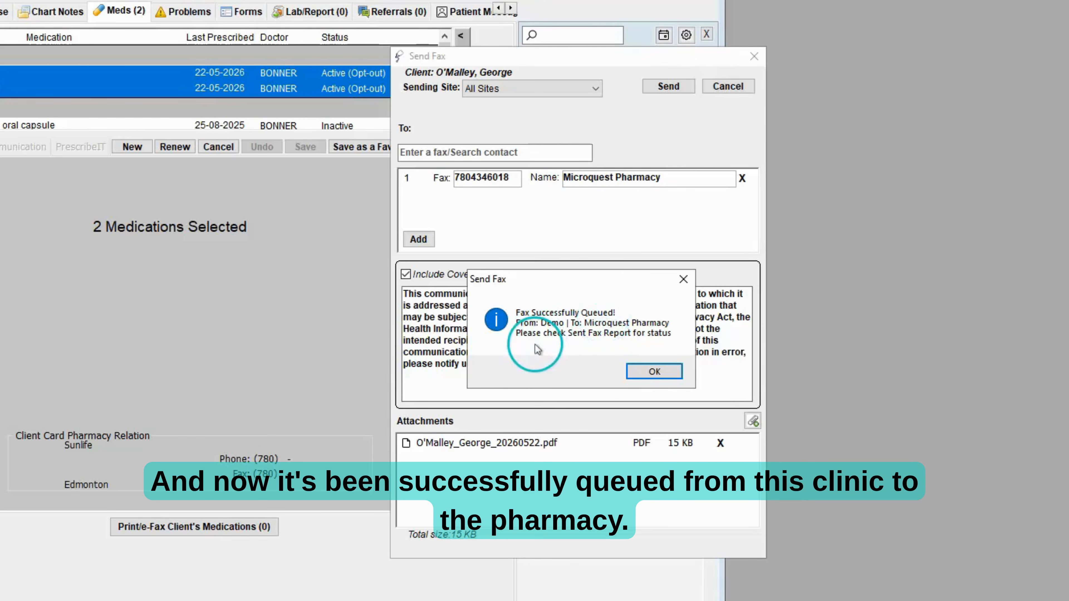
click(657, 373)
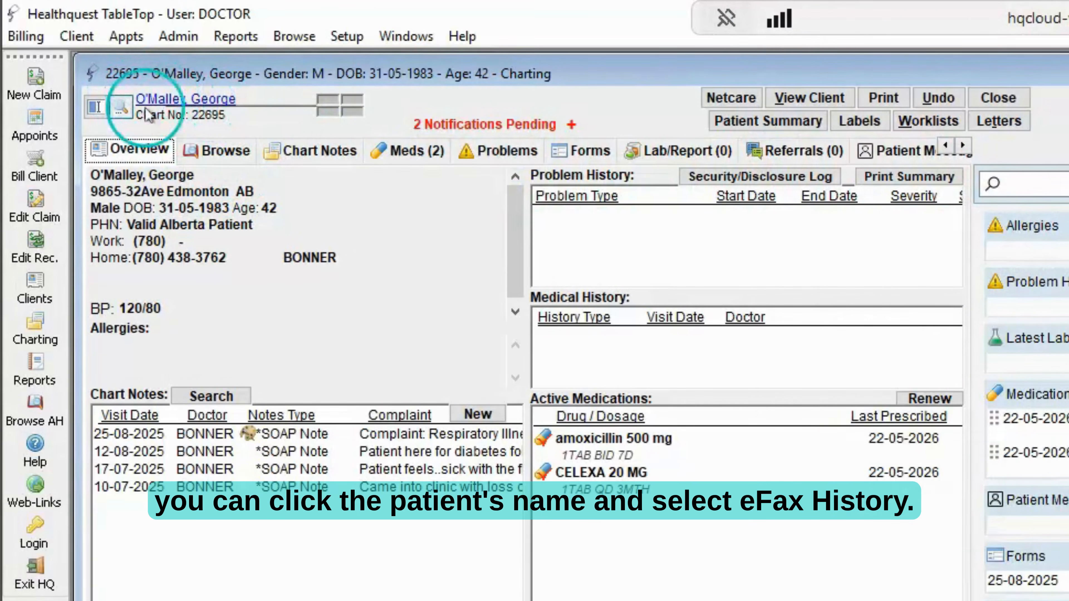
Open the patient's eFax history and view the prescription document faxed to Microquest Pharmacy.
click(156, 101)
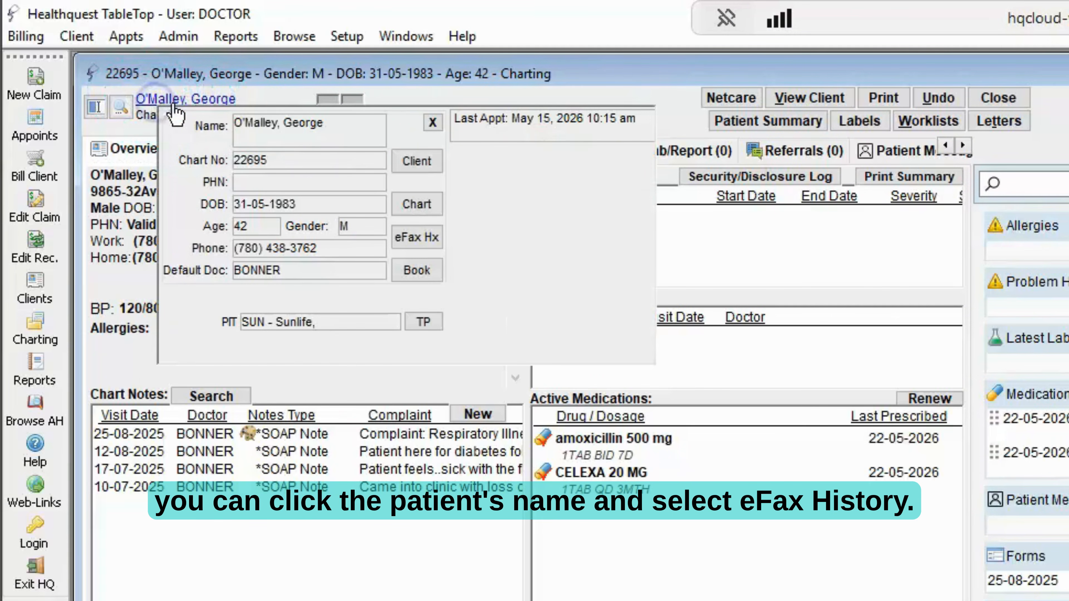
click(417, 238)
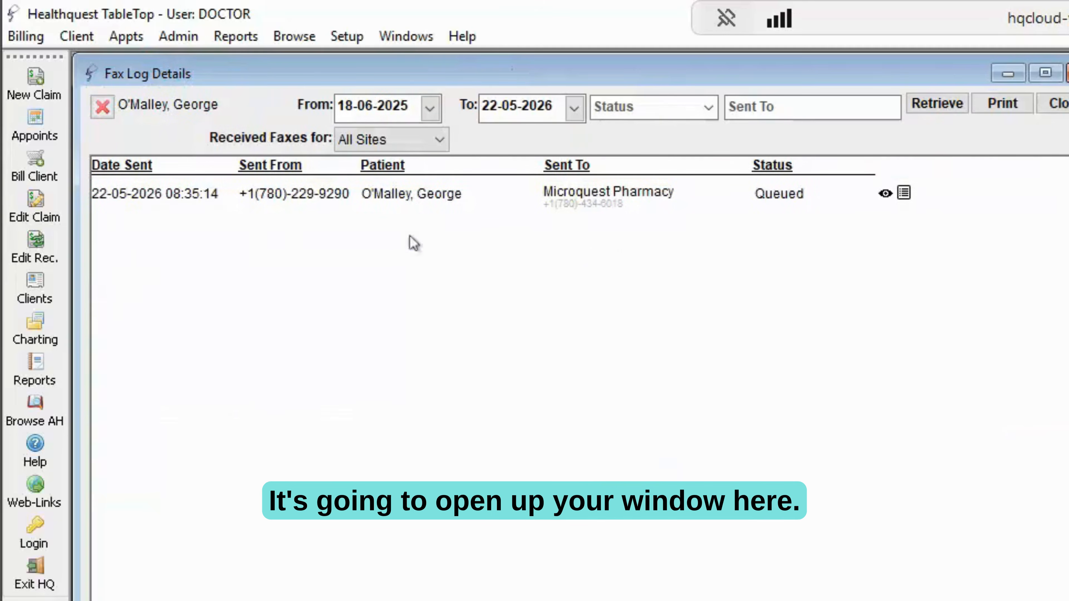
click(628, 288)
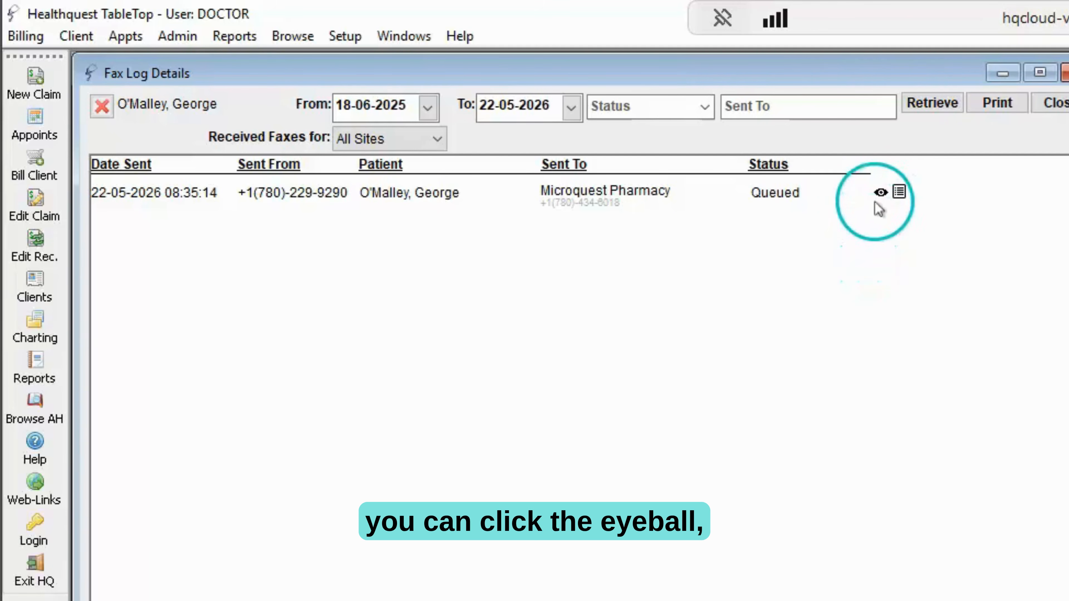
click(880, 192)
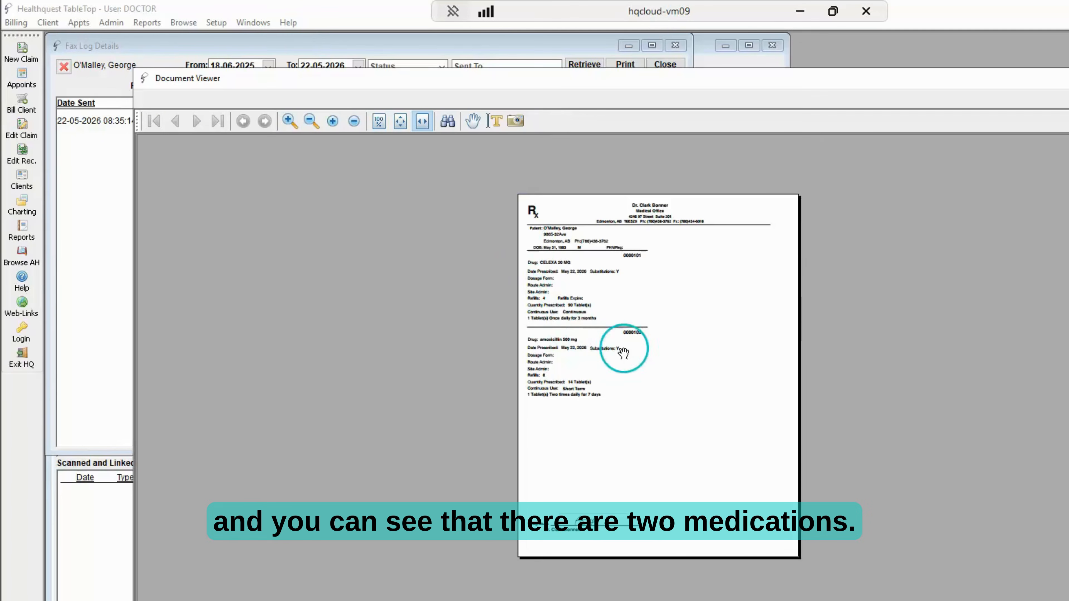
click(332, 122)
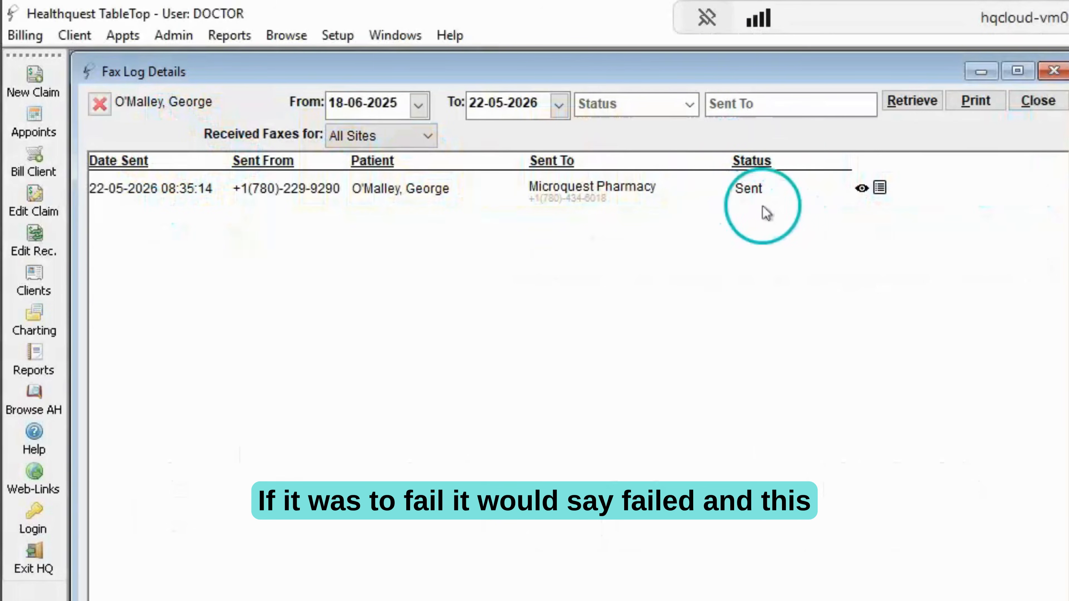
Start forwarding the logged prescription fax, remove Microquest Pharmacy as recipient, and add a blank recipient row.
click(881, 189)
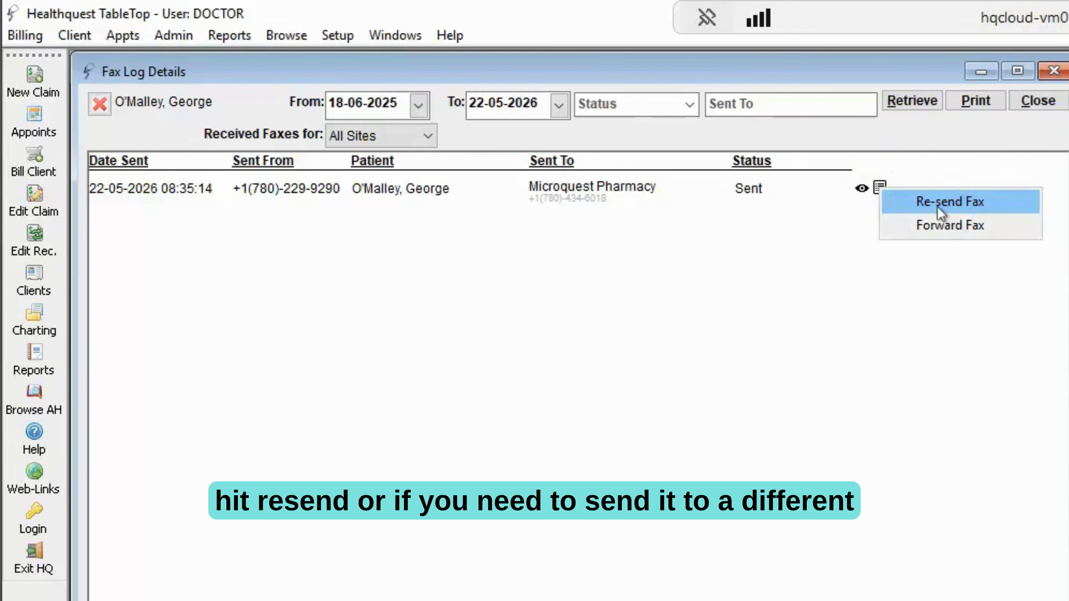
click(1001, 233)
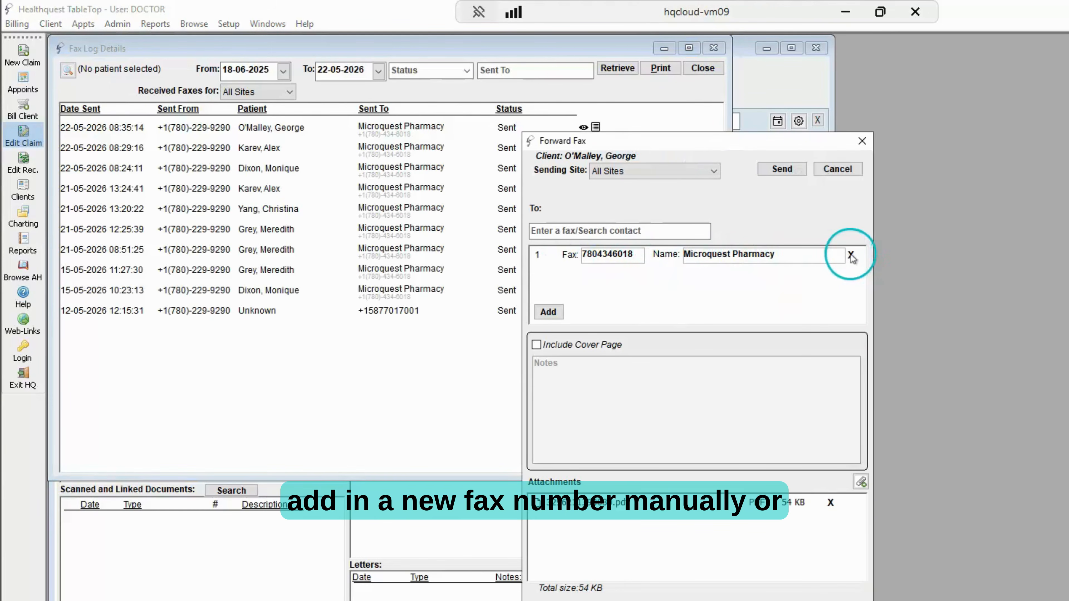
click(852, 255)
click(760, 434)
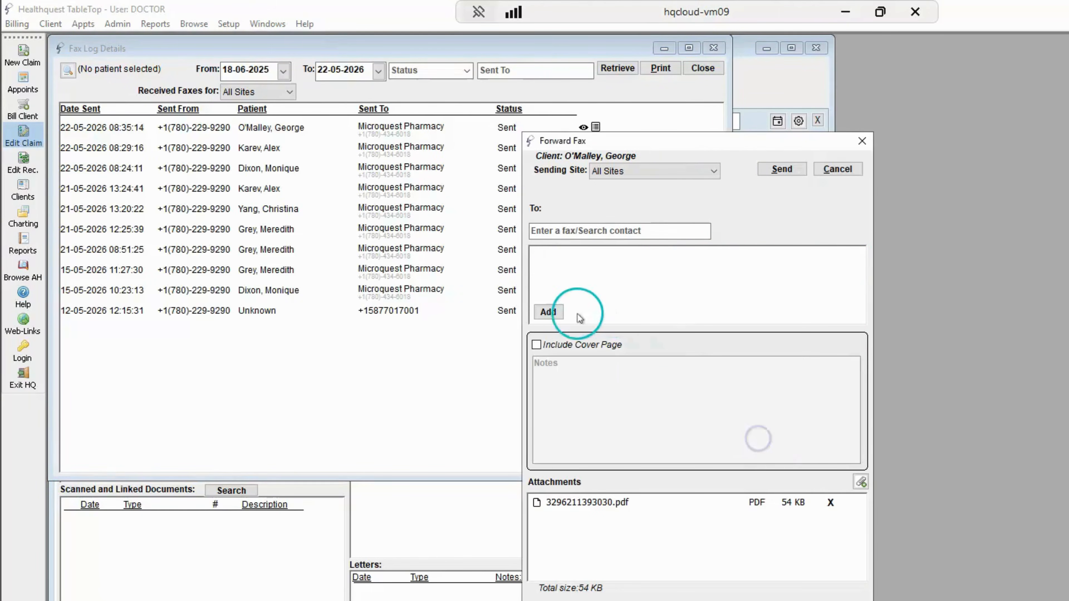
click(549, 311)
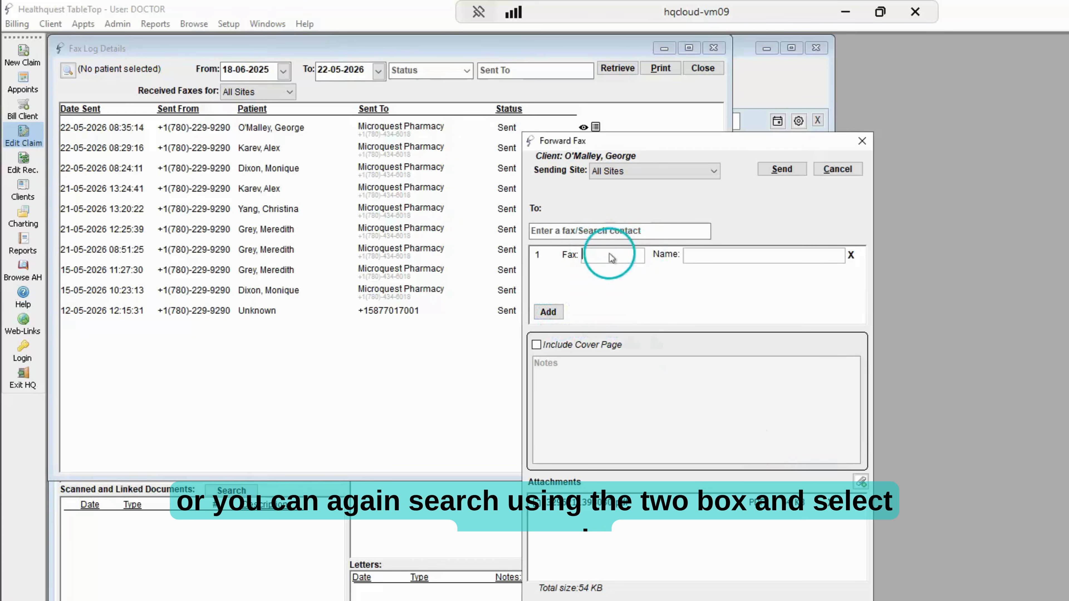
Examine the patient-related and most used contacts offered as recipients for the forwarded fax.
click(577, 232)
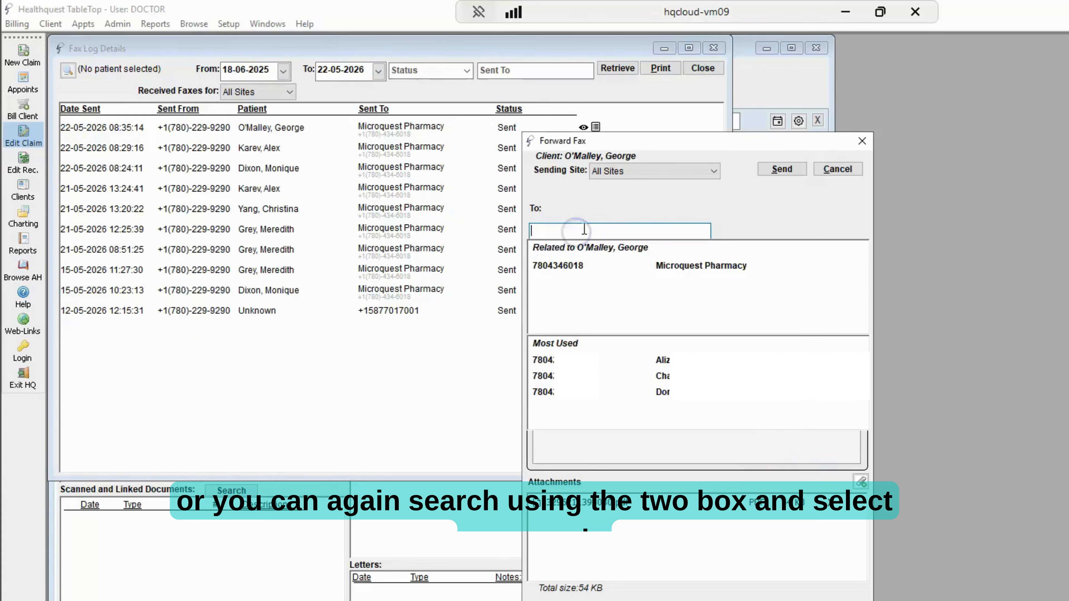
click(587, 266)
click(586, 345)
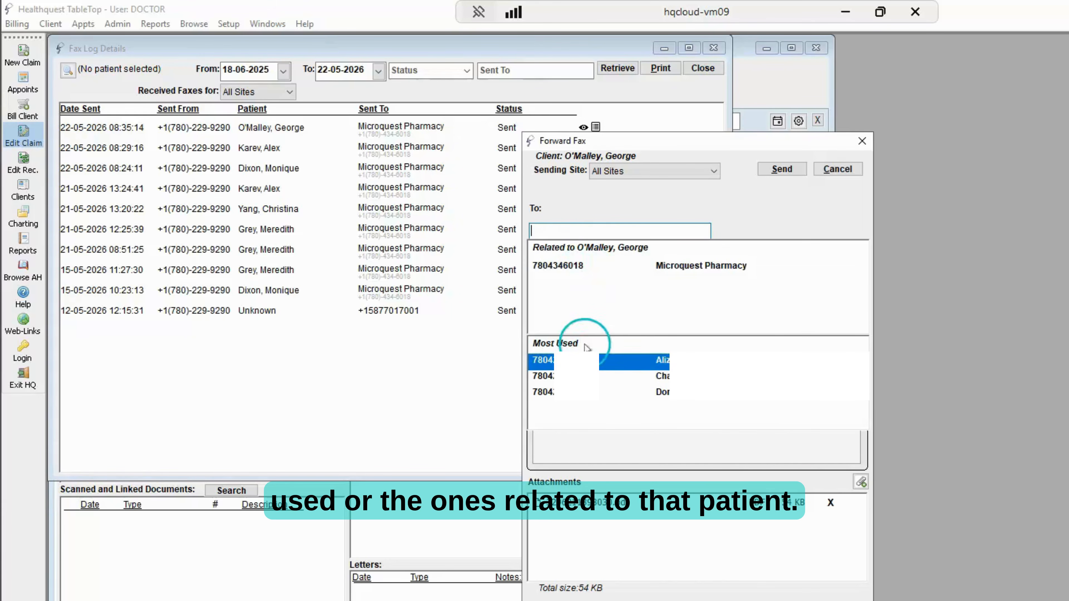
click(582, 268)
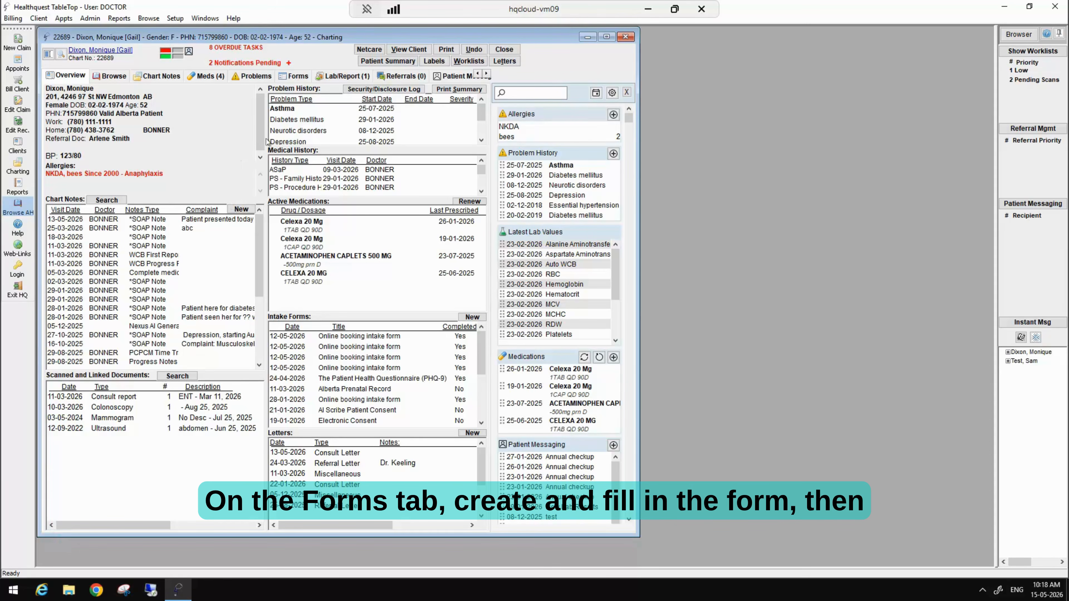
Output the patient's Alberta Prenatal Record form as a fax with all pages included.
click(297, 77)
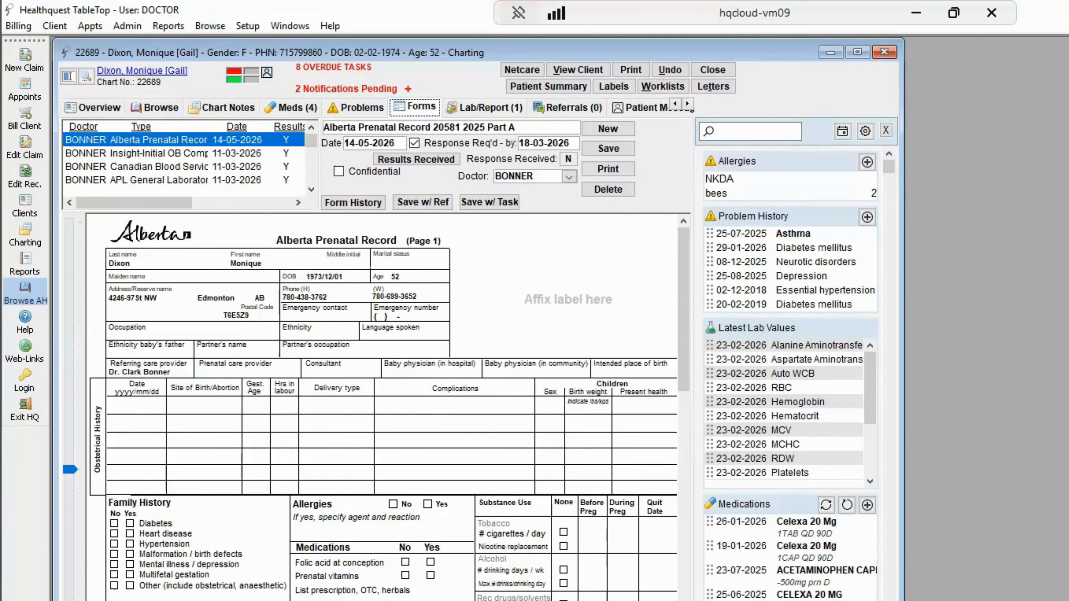
click(606, 169)
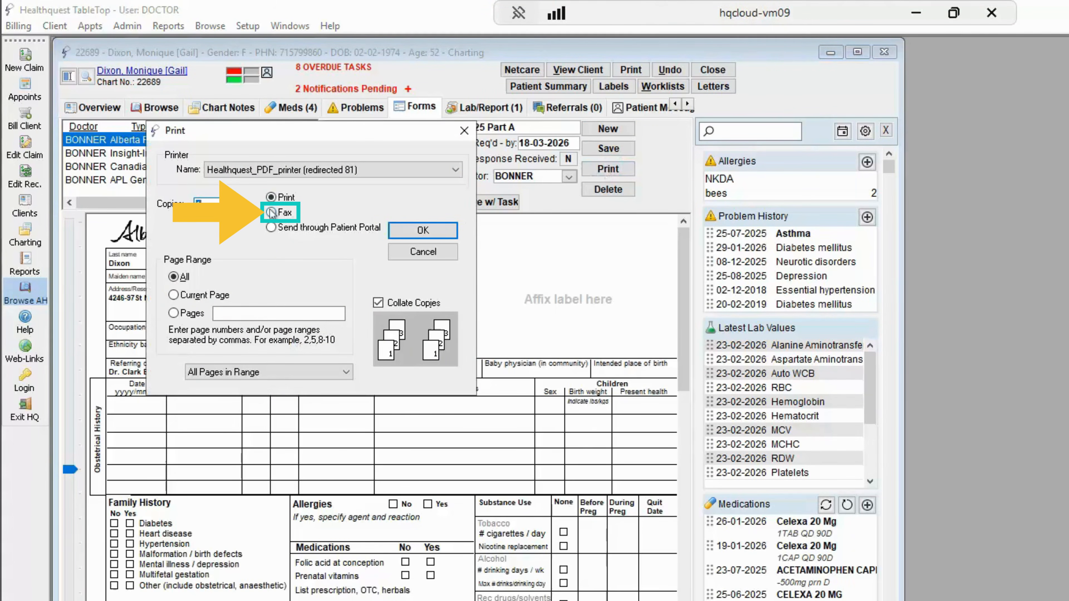
click(281, 214)
click(421, 232)
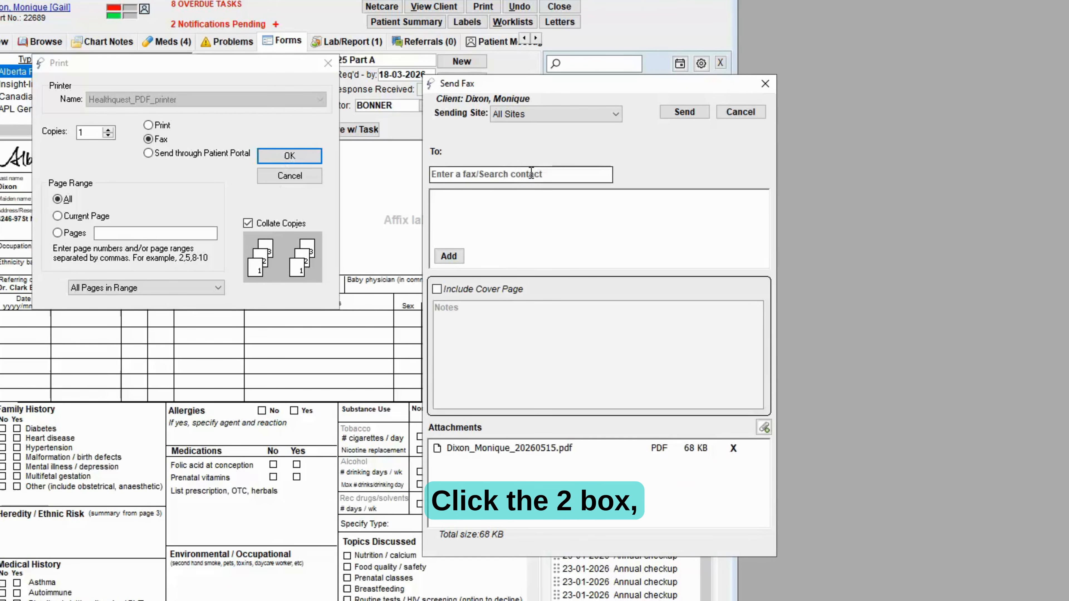
Search the contacts for the prenatal form fax's recipient by name and add the matching contact.
click(531, 173)
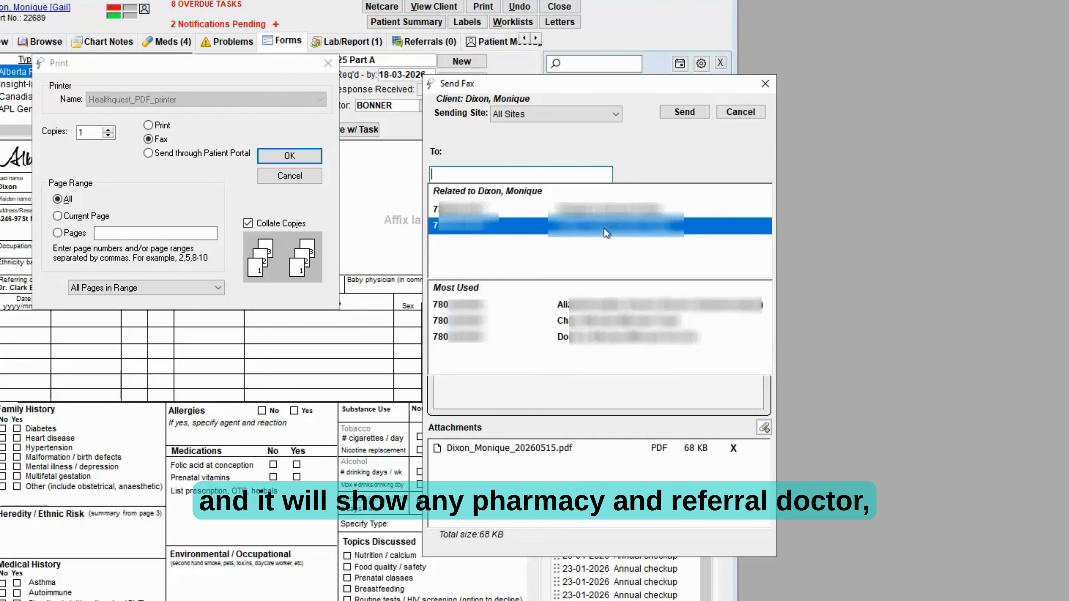
click(563, 174)
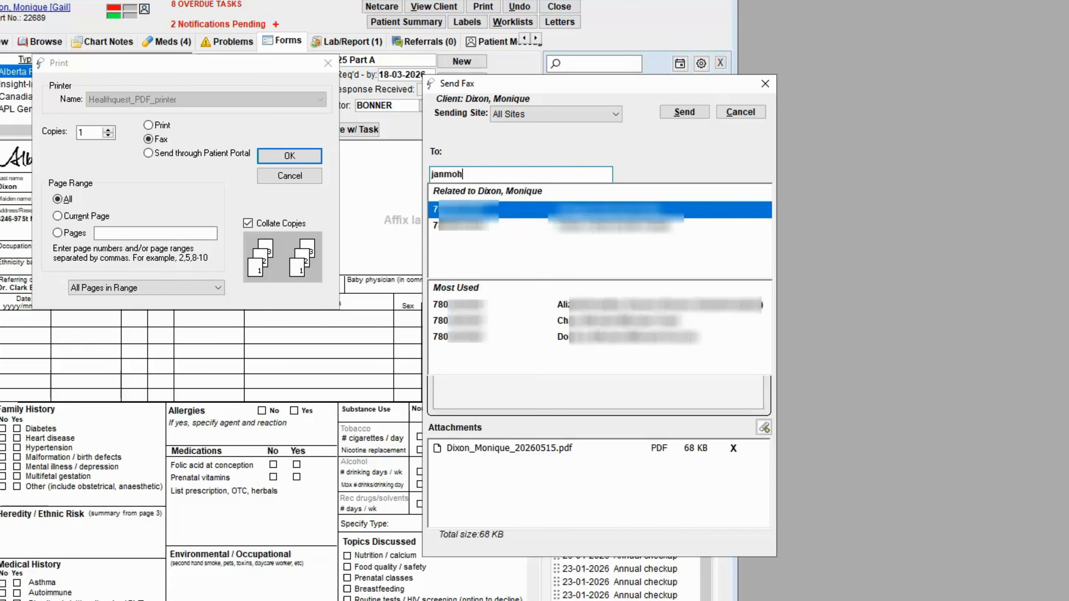
click(597, 196)
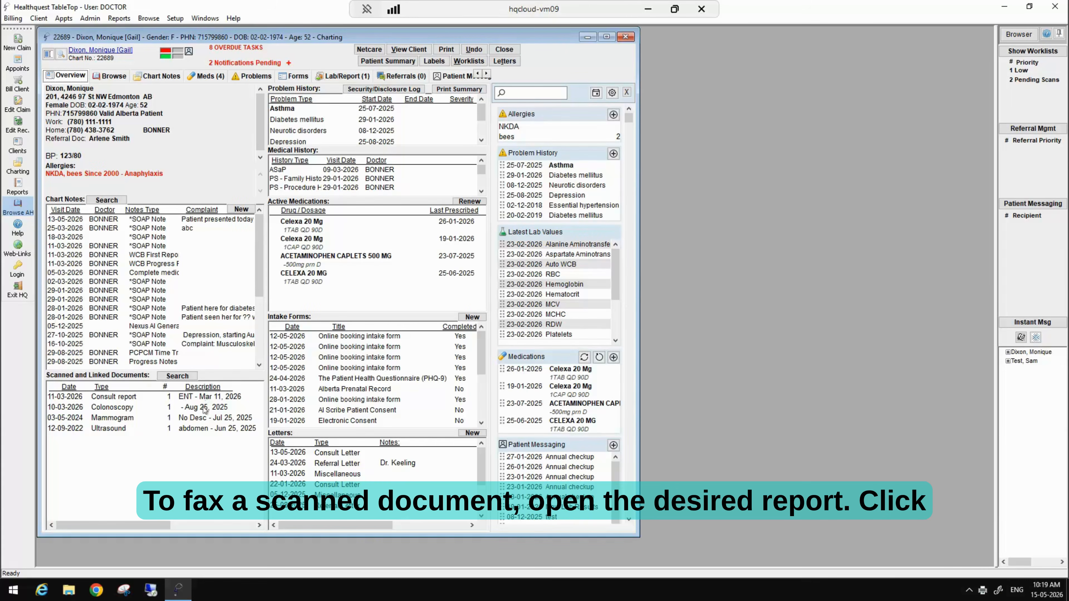
Open the scanned Colonoscopy document described as Aug 25, 2025 and output all its pages as a fax.
double_click(205, 407)
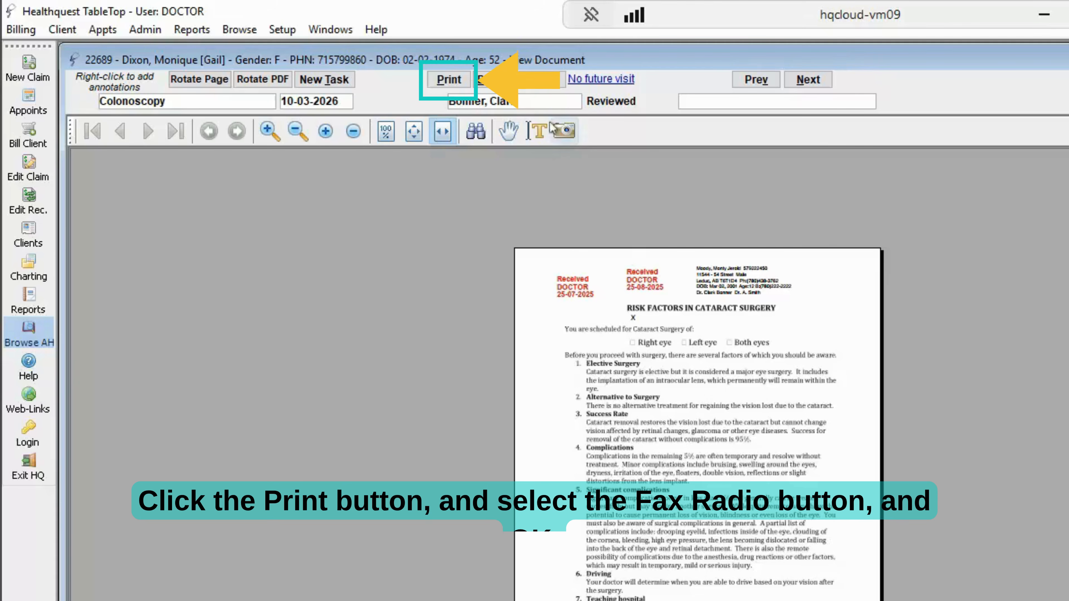
click(449, 80)
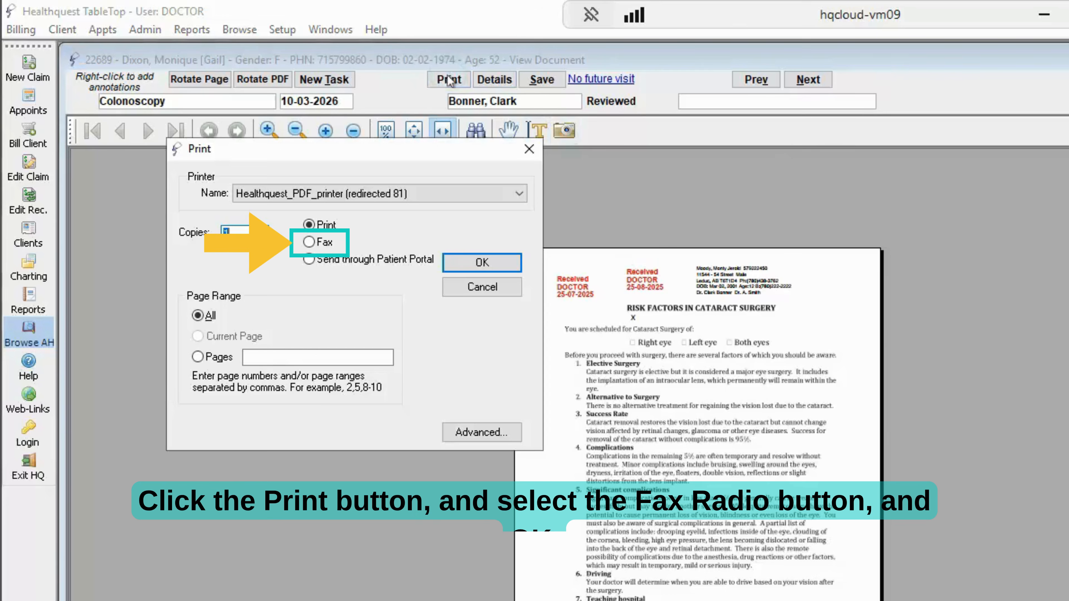
click(310, 242)
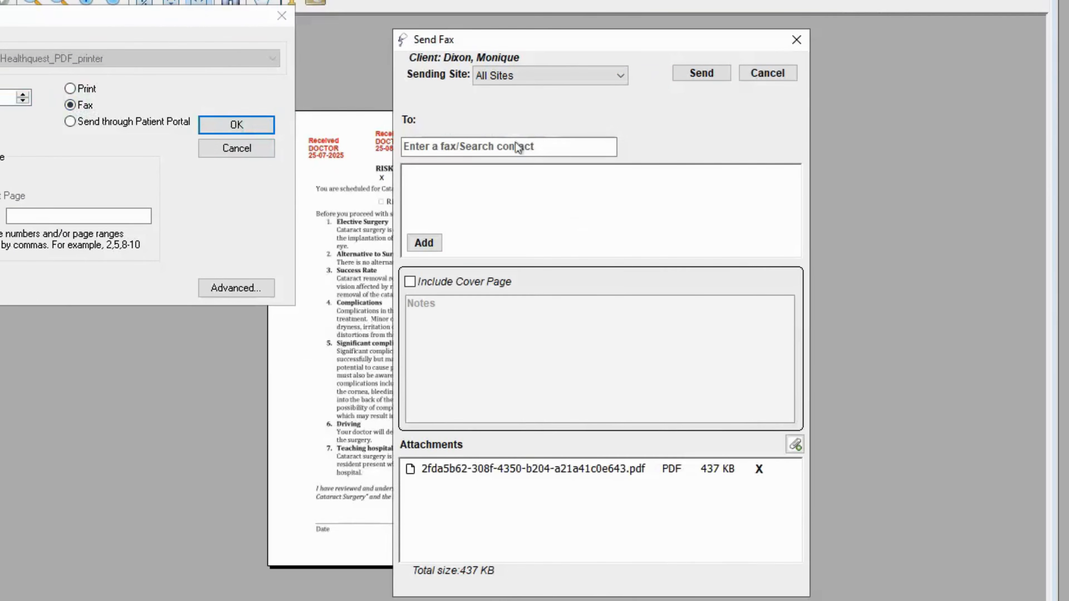
Search the contacts by name for the scanned document's recipient and add the matching contact to the fax.
click(516, 146)
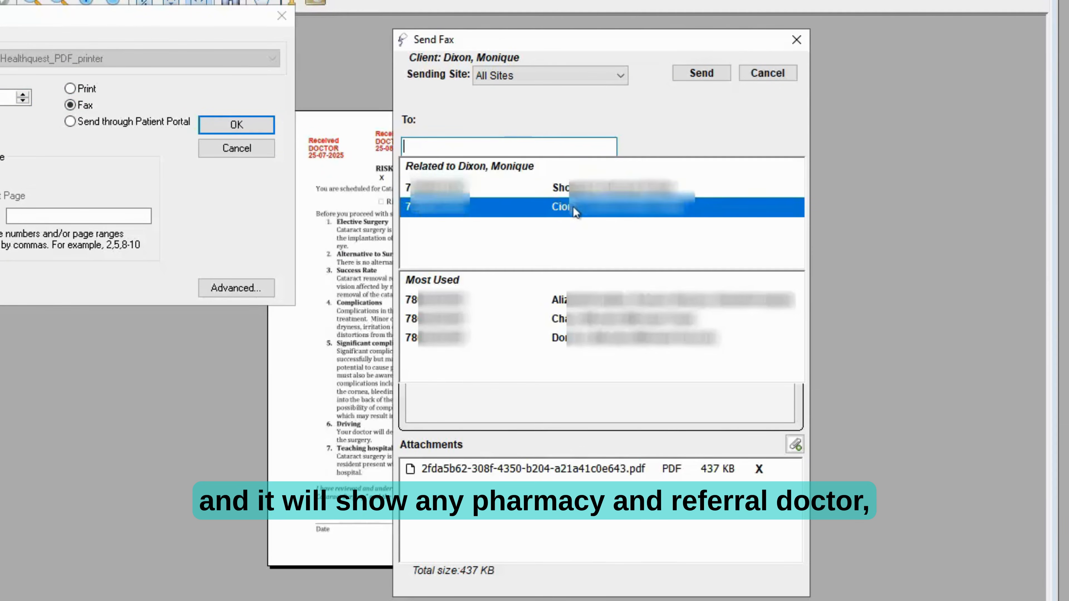
click(514, 143)
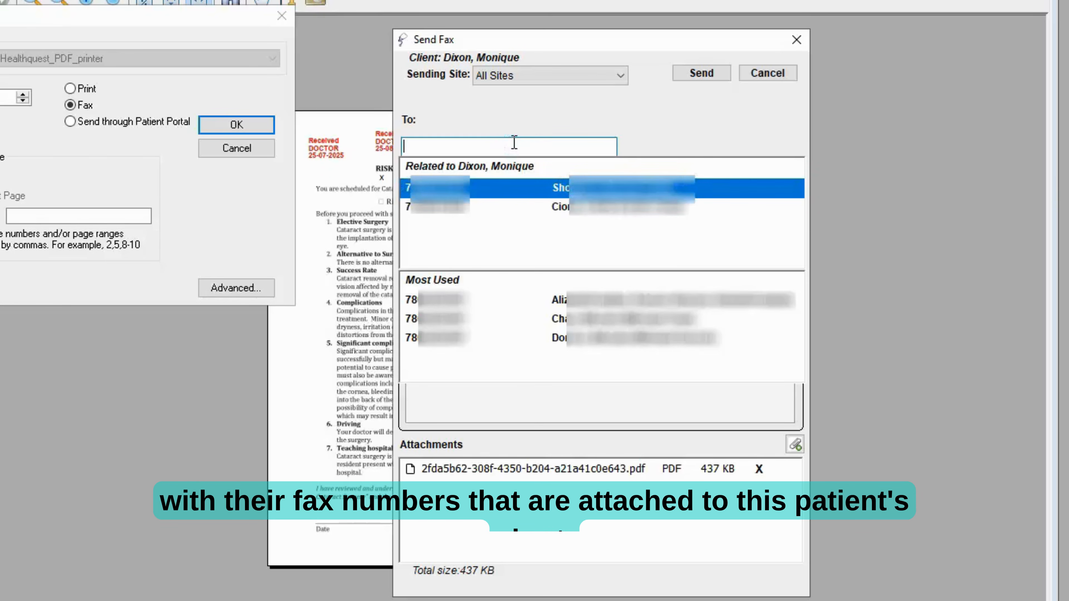
text(anmoh)
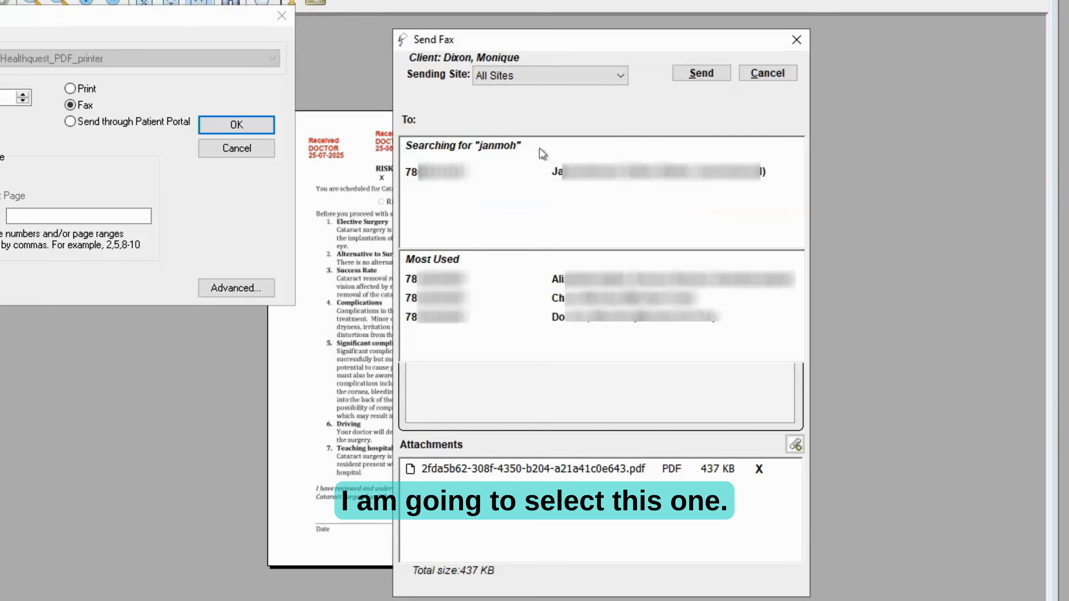
click(582, 173)
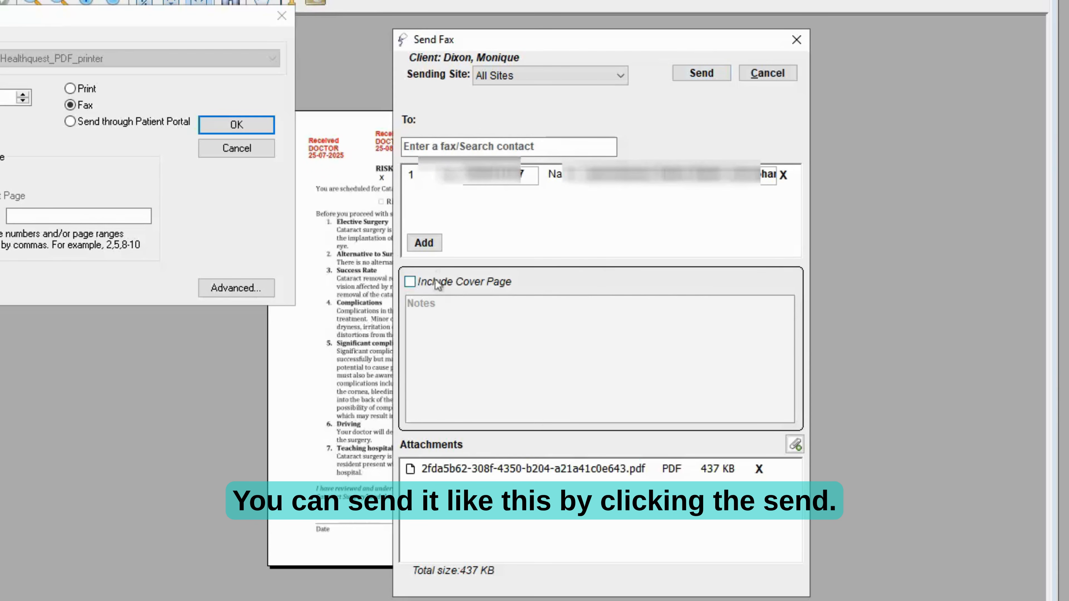
Include a cover page with the note "Please advise wait times" and send the scanned document fax.
click(422, 281)
click(461, 316)
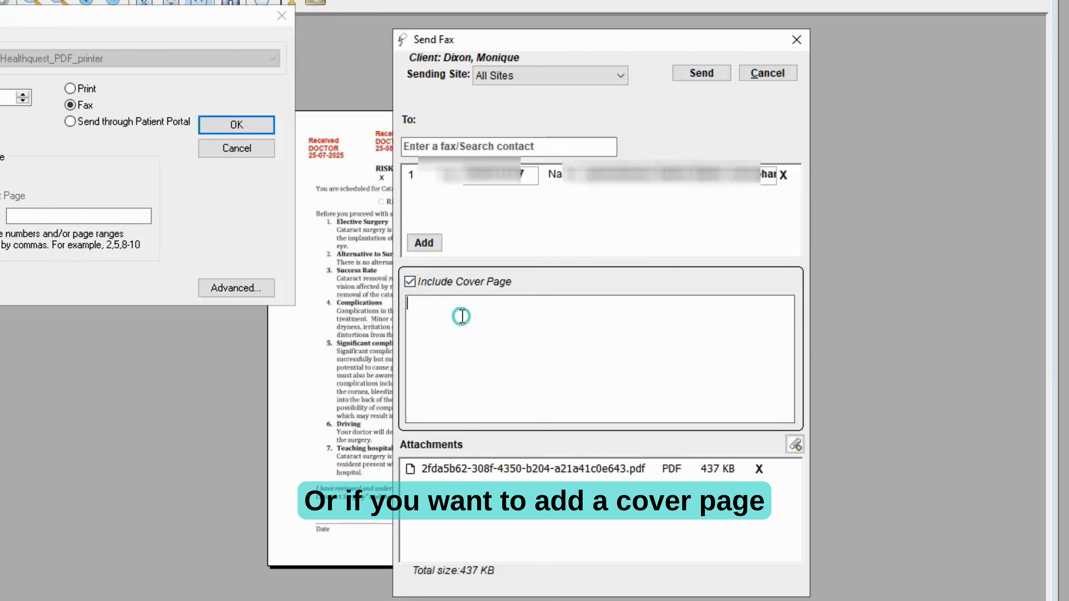
text(Plea)
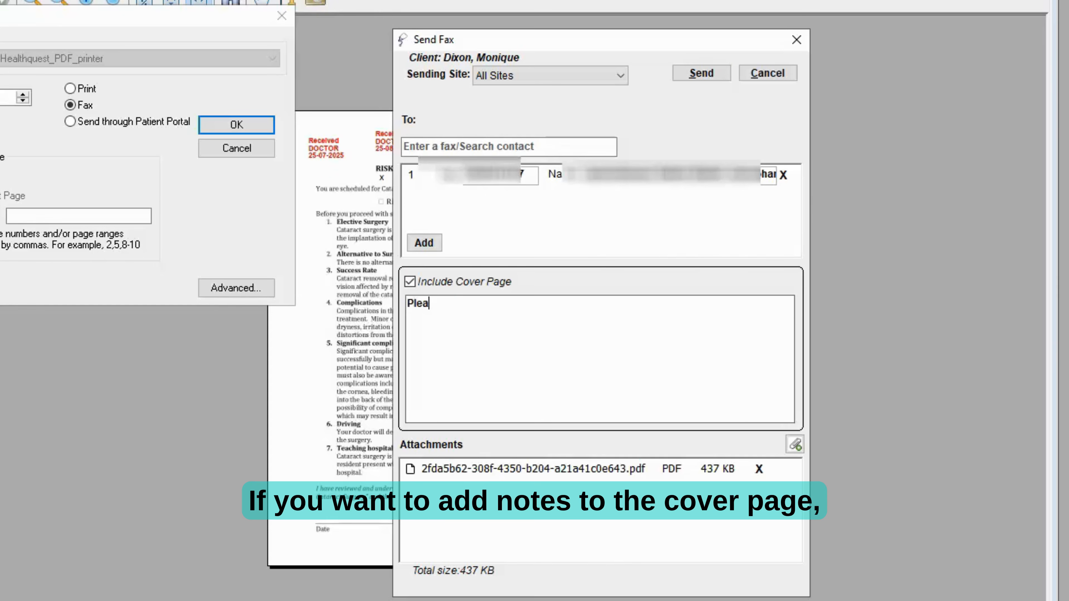
text(se advise wait times)
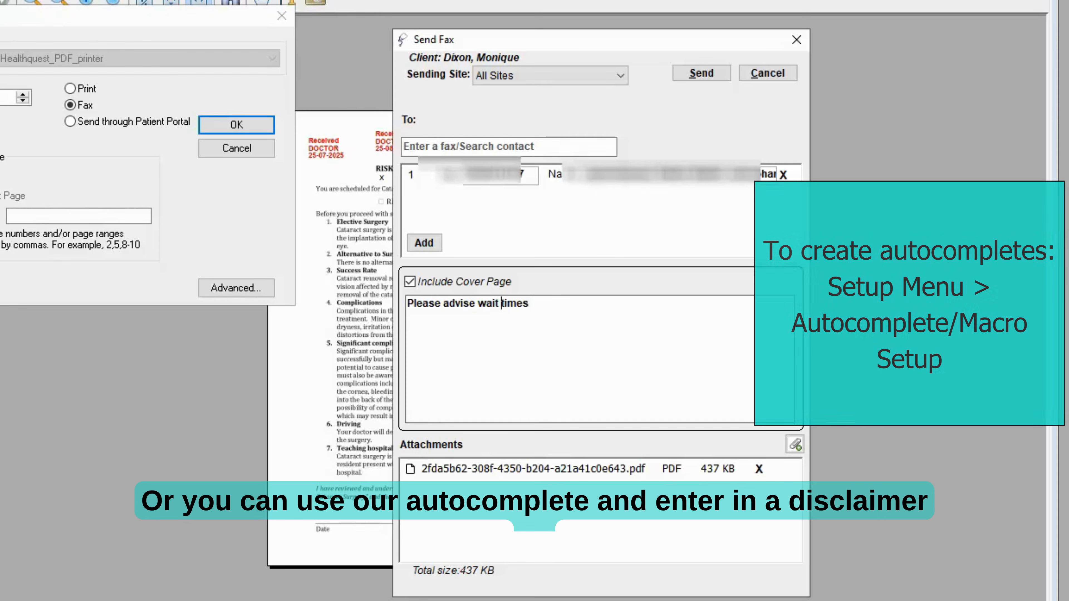
key(End)
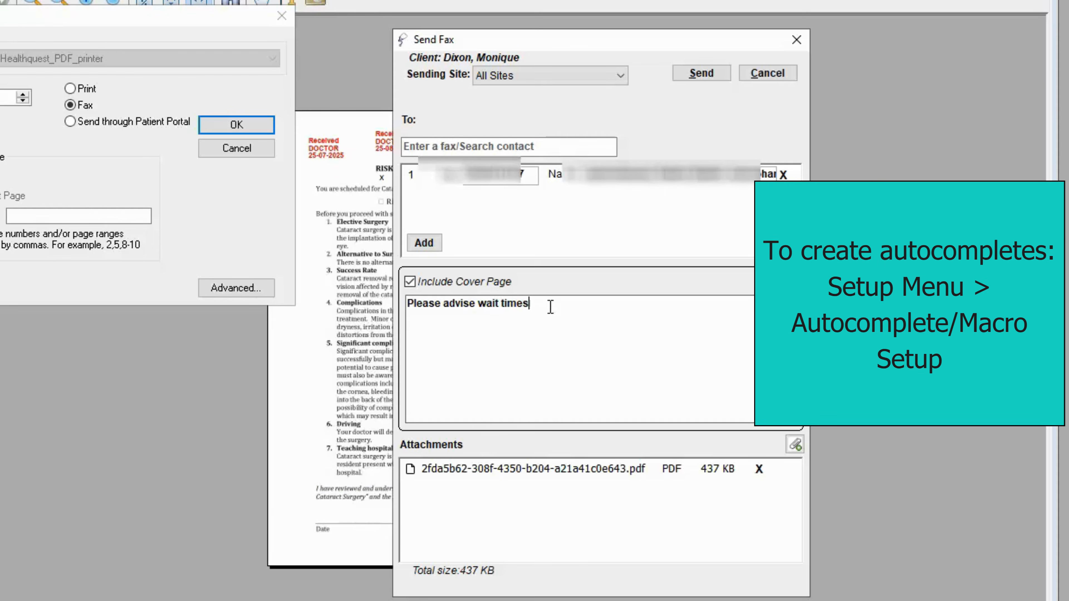
click(689, 73)
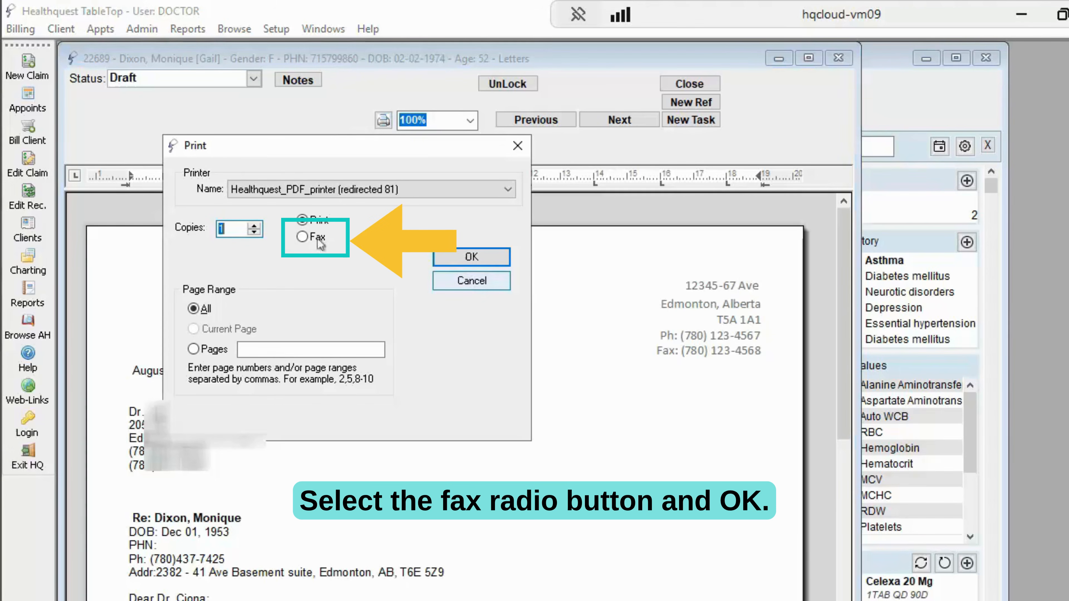
Output the draft letter as a fax with all pages and add the second patient-related contact as recipient.
click(302, 237)
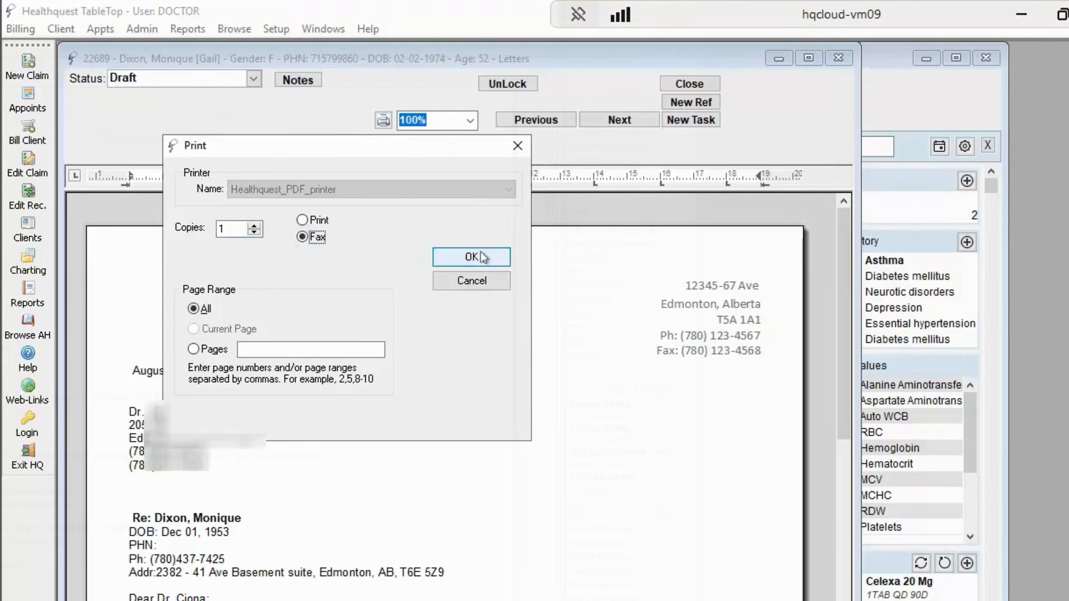
click(471, 257)
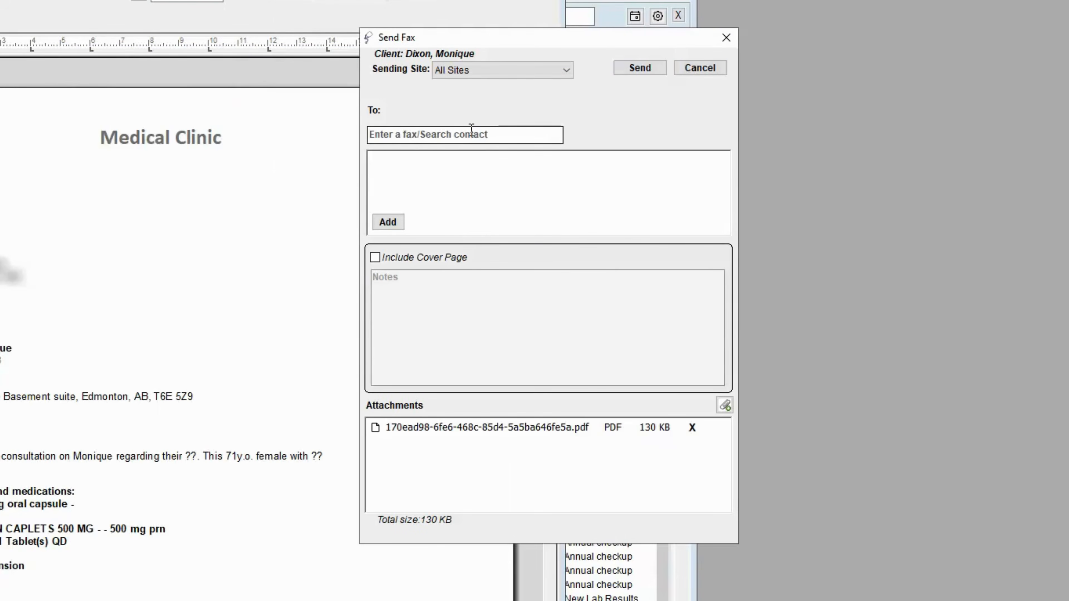
click(470, 130)
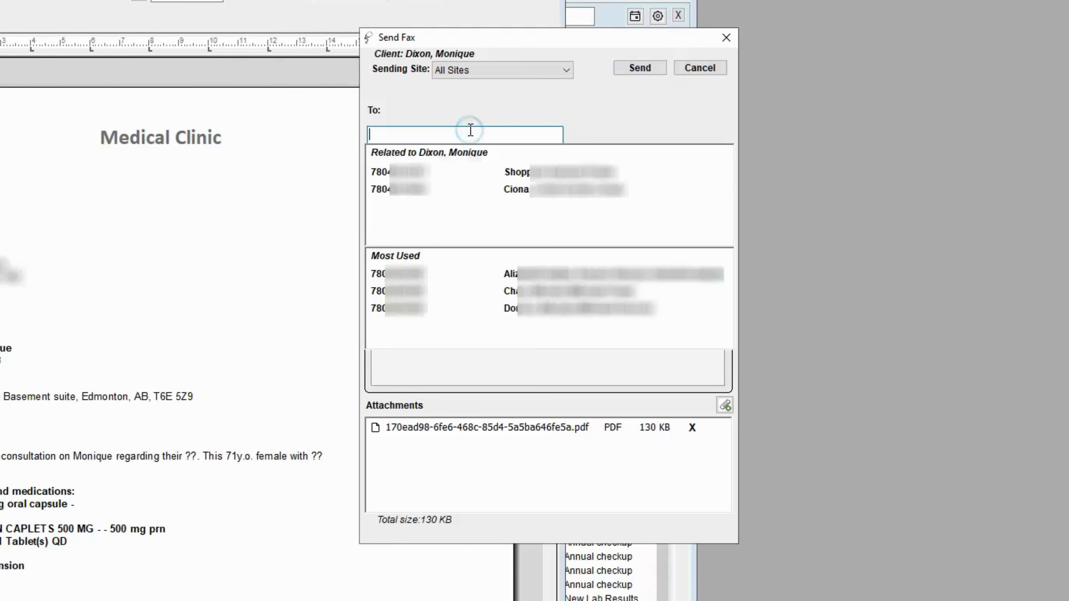
click(524, 191)
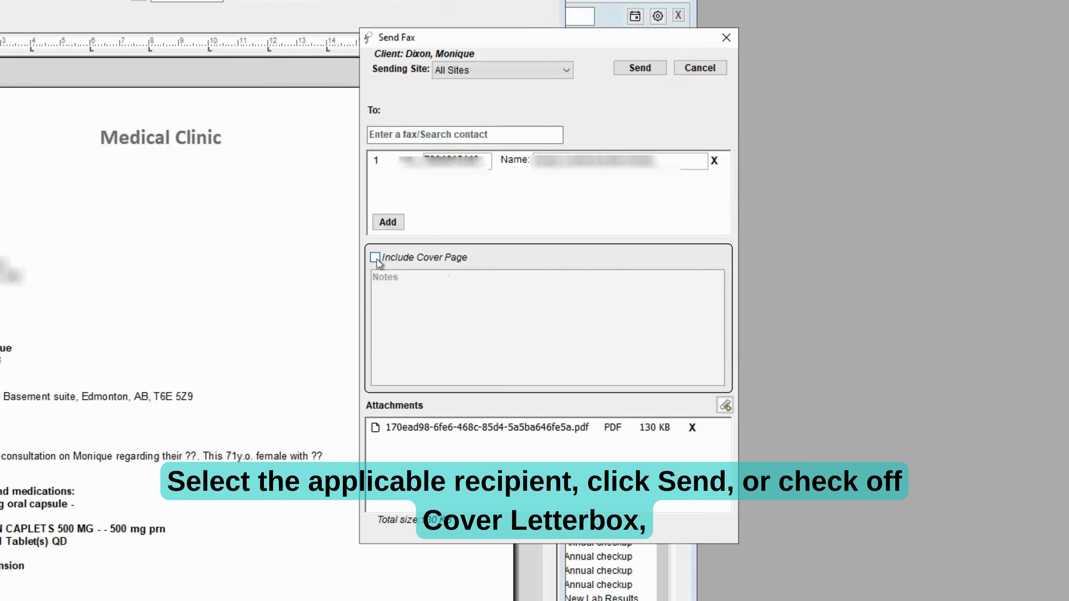
Include a cover page with the letter fax and fill its notes using the "faxcover" autocomplete.
click(375, 257)
click(434, 302)
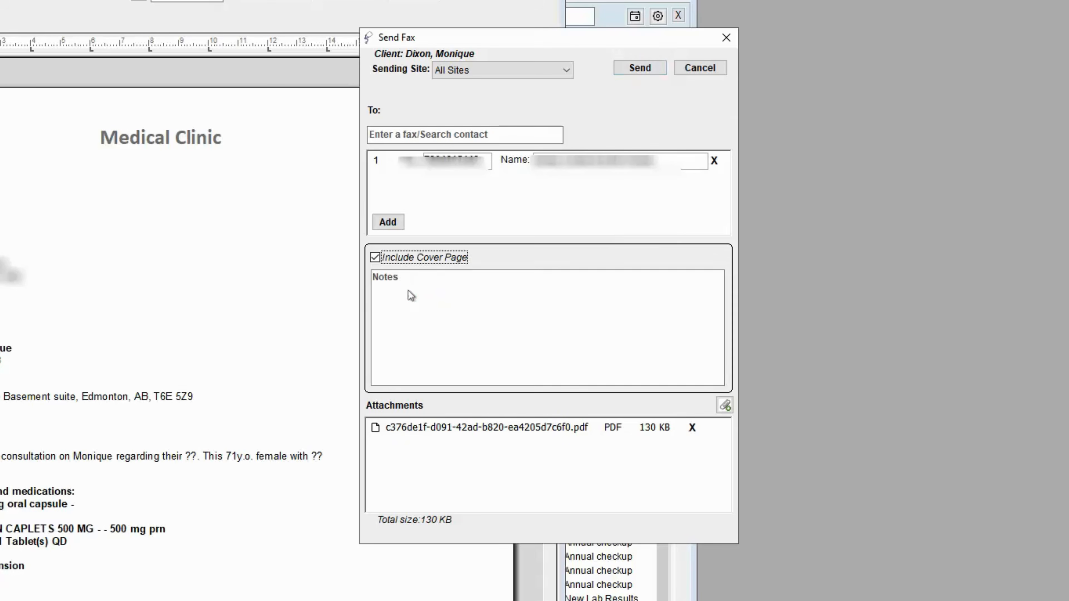
click(404, 276)
text(faxcover)
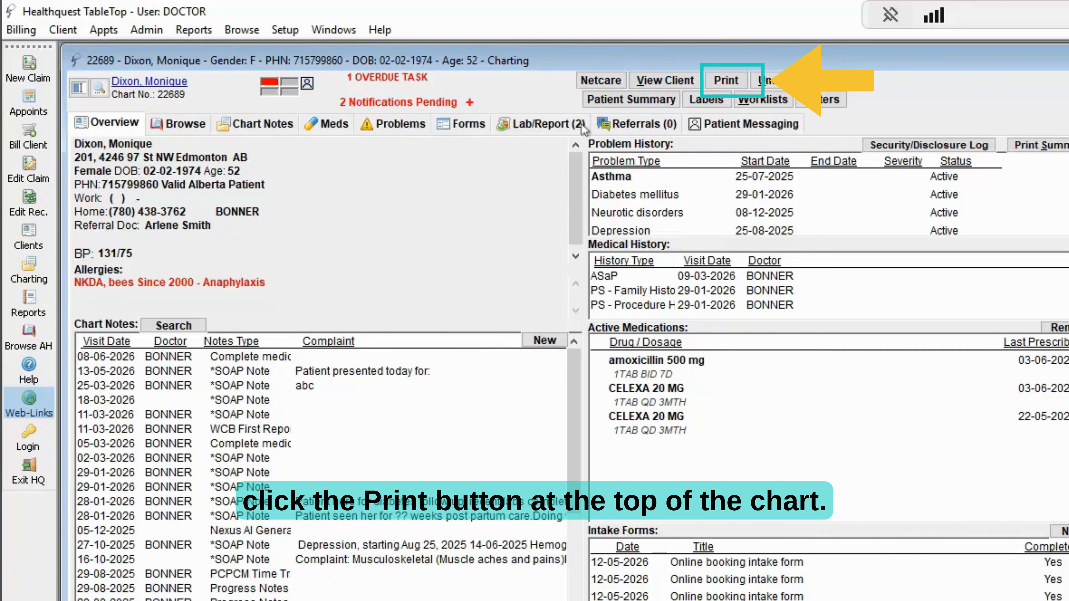
Set chart printing to selected items including lab results, choosing the AB Precision Labs requisition, both Alberta Prenatal Records, CBC and Differential, and Alanine Aminotransferase.
click(734, 82)
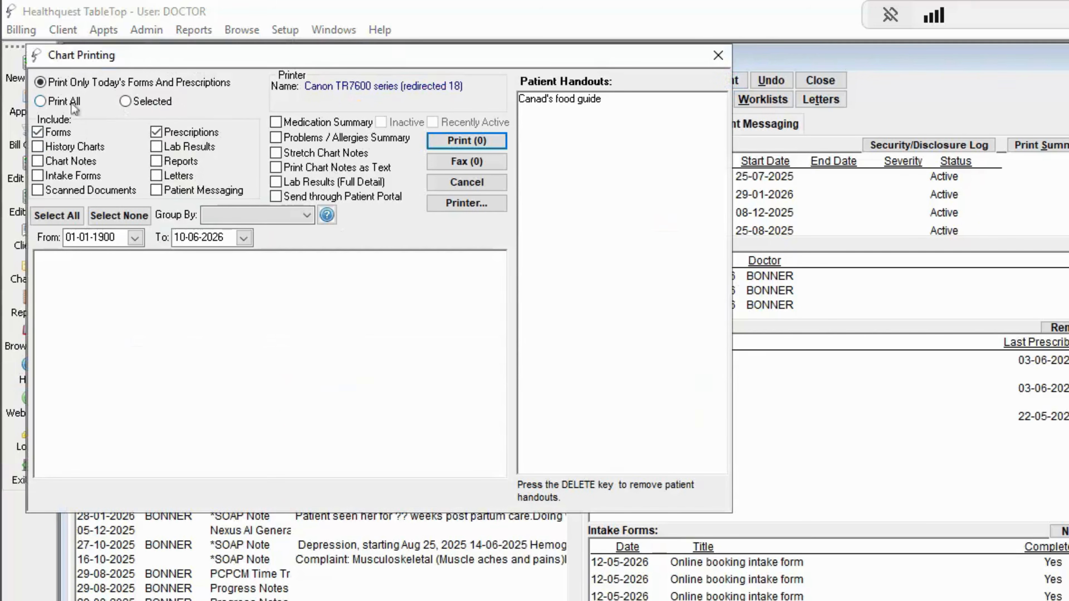
click(146, 102)
click(191, 147)
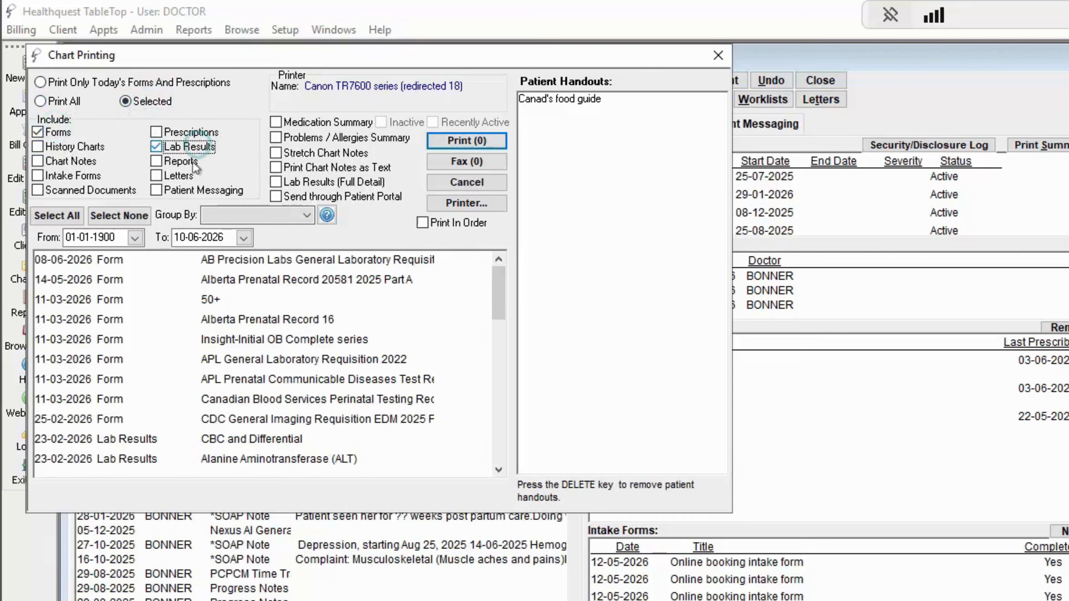
click(118, 260)
click(118, 280)
click(112, 320)
click(116, 438)
click(116, 459)
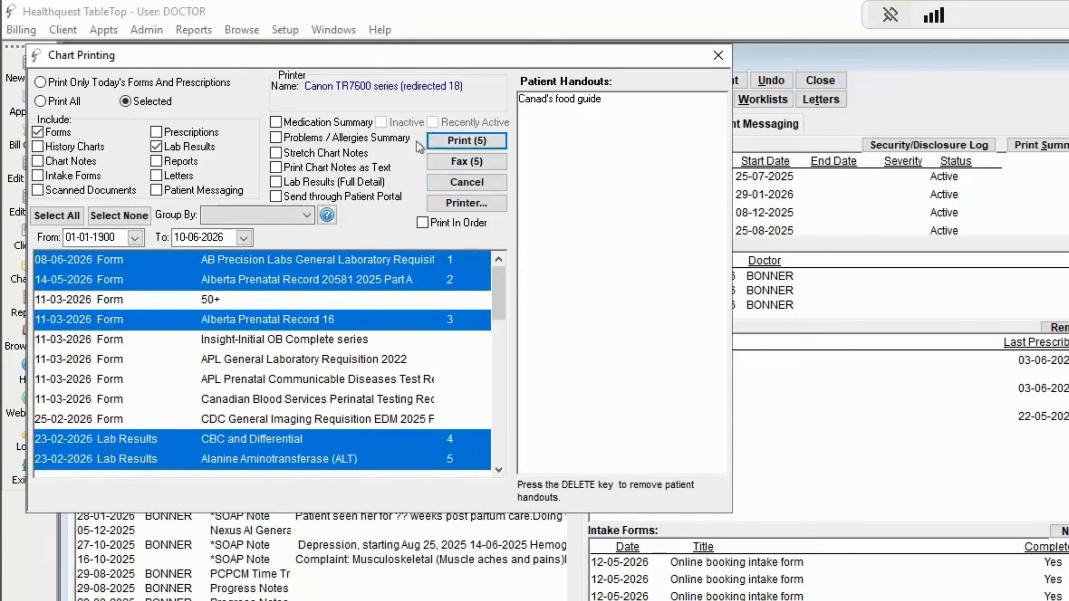
Output the selected chart items as one fax and add Microquest Pharmacy as recipient.
click(478, 165)
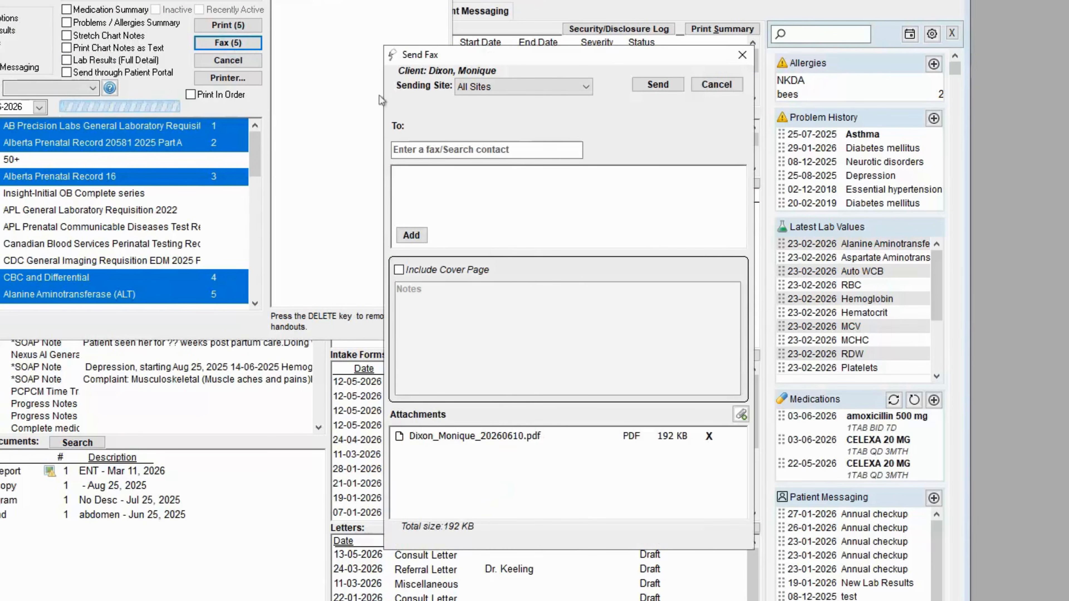
click(461, 148)
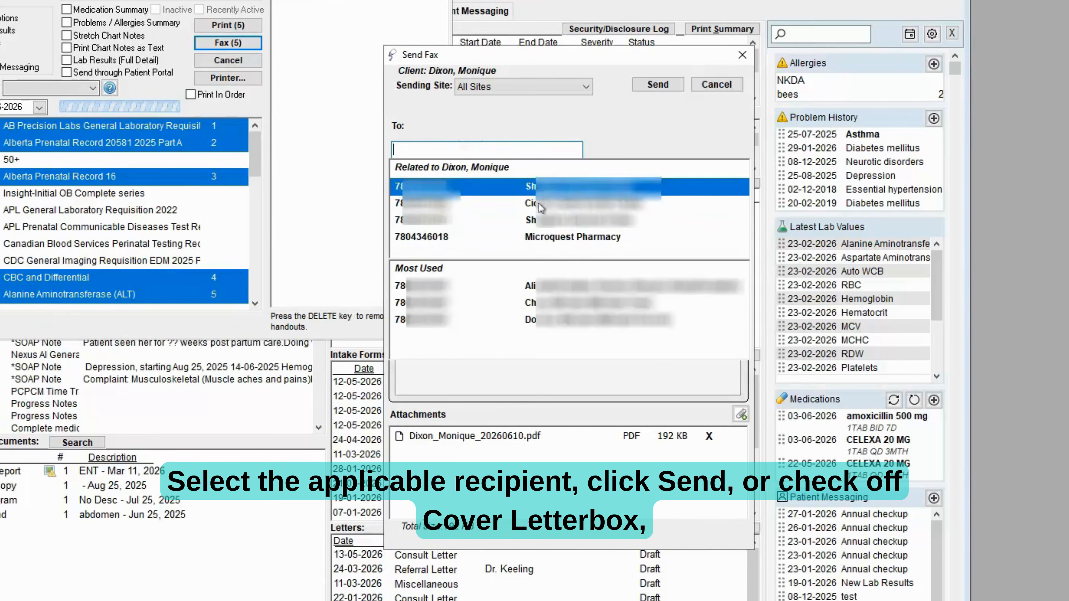
click(560, 237)
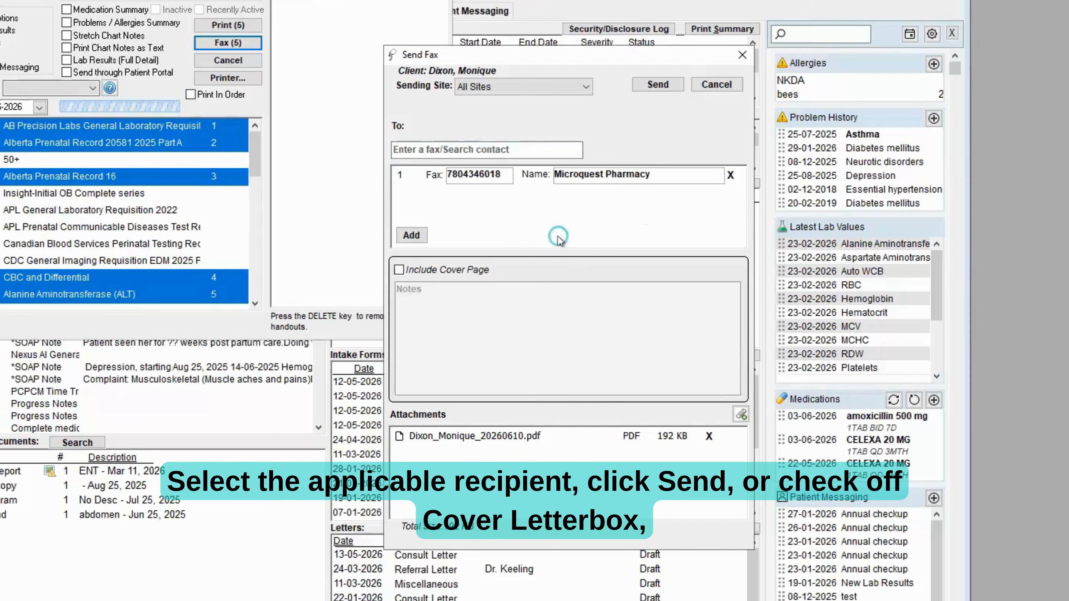
Include a cover page with the "faxcover" autocomplete disclaimer as its notes and send the chart items fax.
click(398, 270)
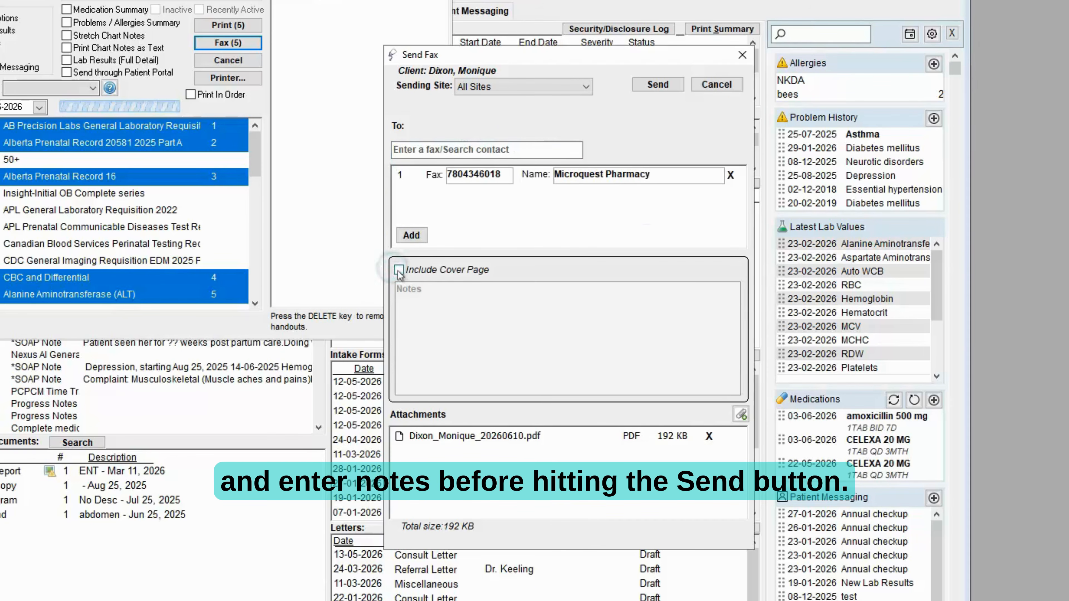
click(425, 297)
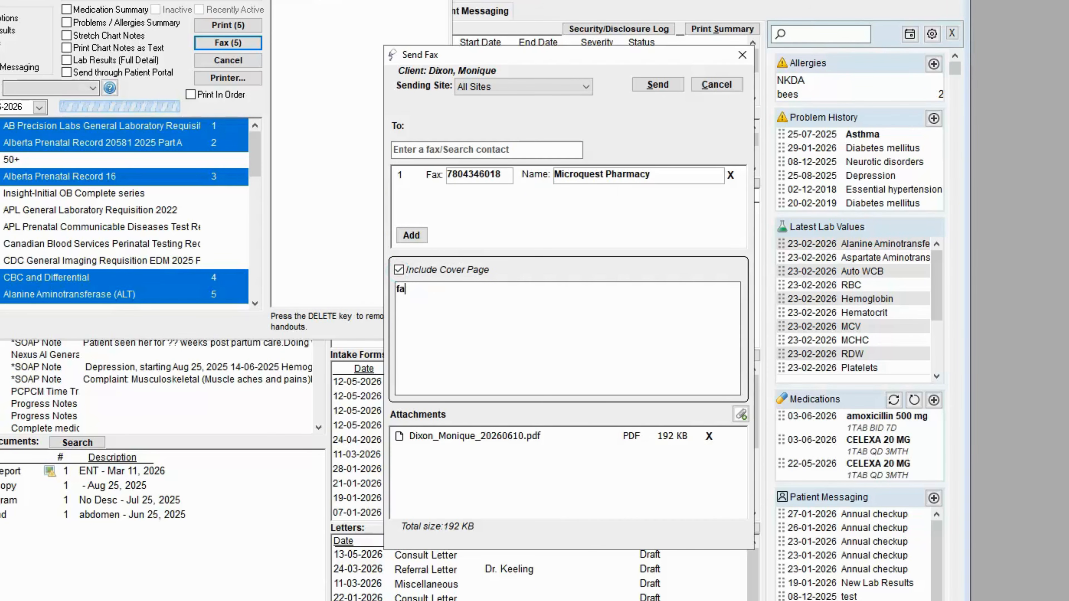
text(faxcover)
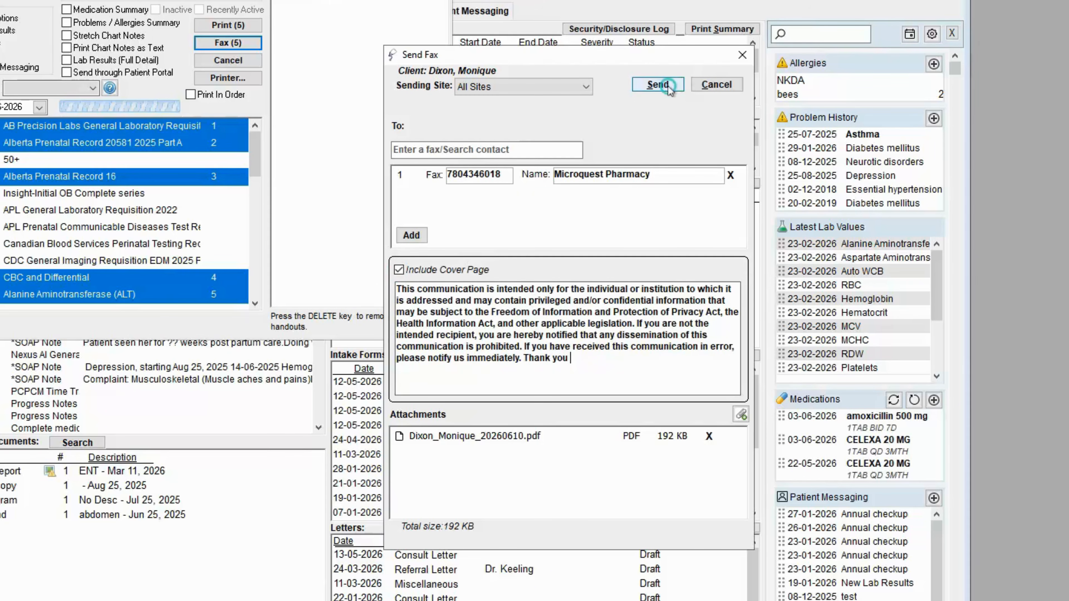
click(658, 86)
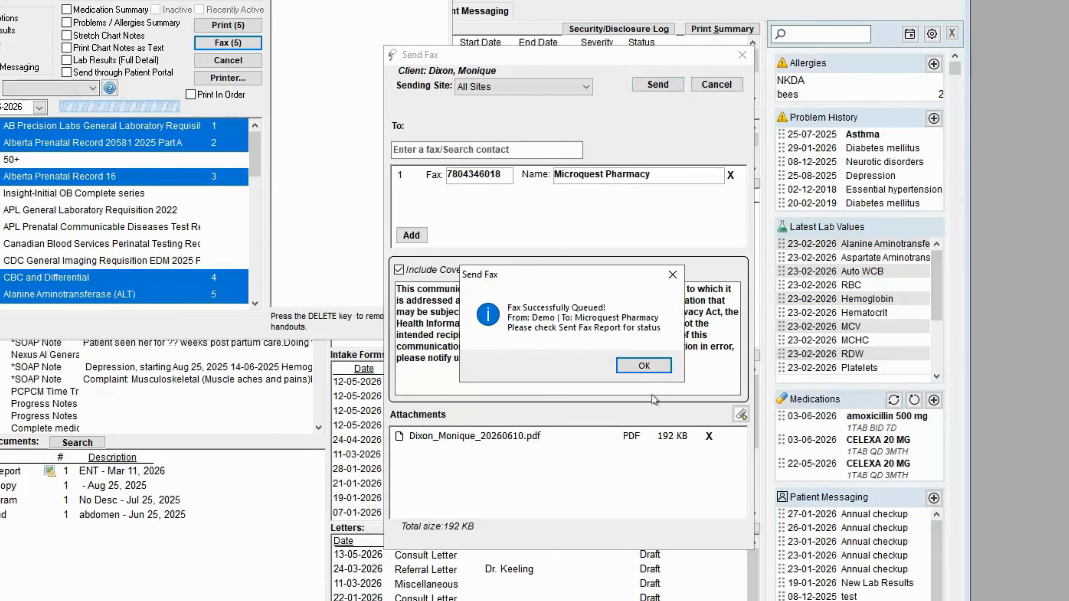